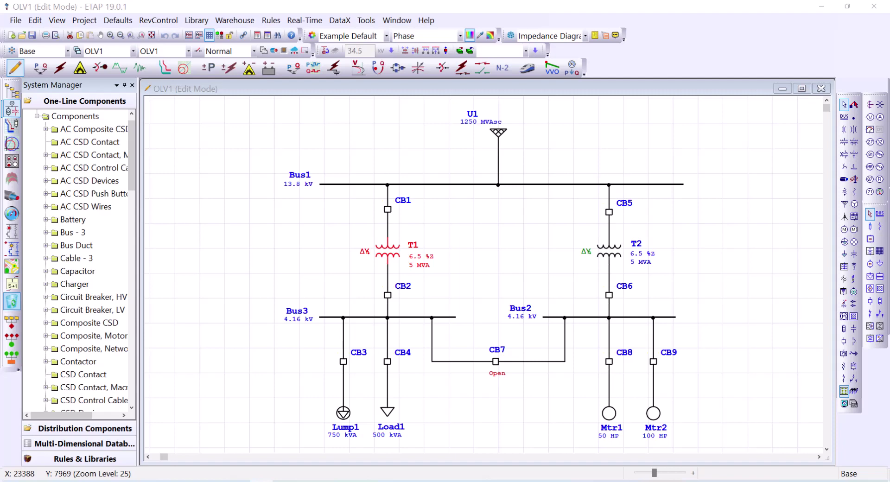
# Float the Auto Build Toolbar over the one-line diagram and dock it back in its original place.
pyautogui.click(234, 188)
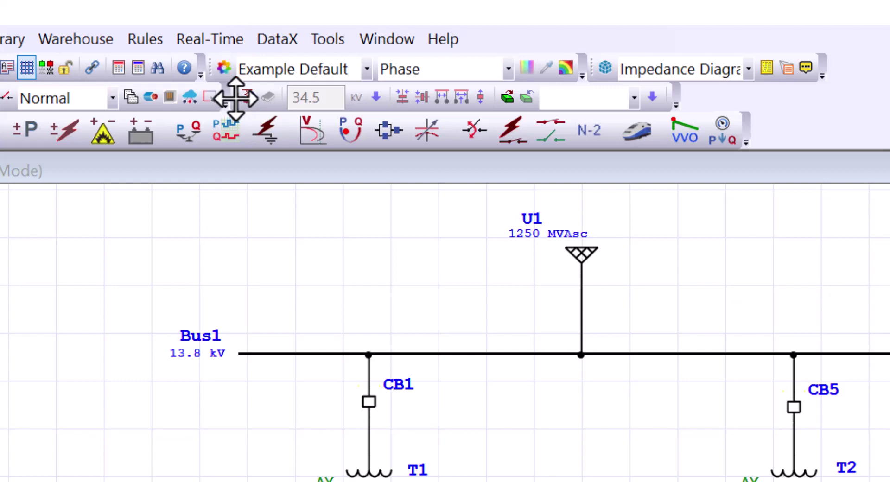
pyautogui.moveTo(236, 98); pyautogui.dragTo(228, 257)
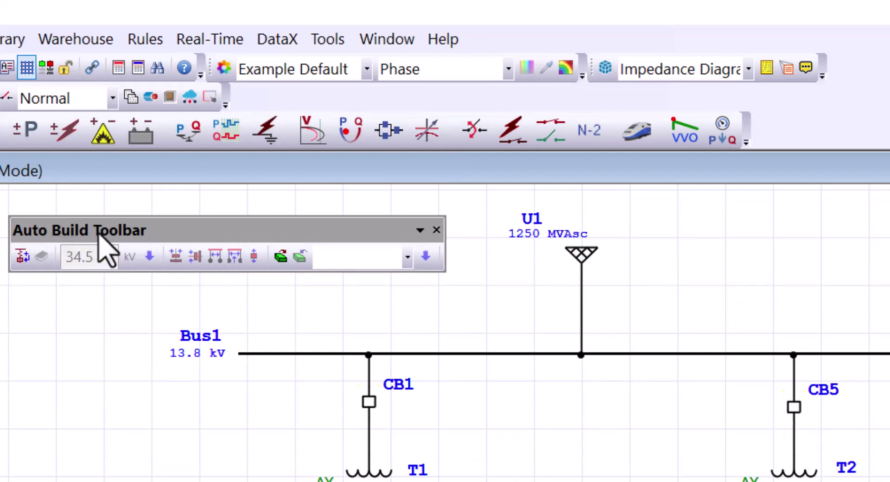
pyautogui.doubleClick(181, 233)
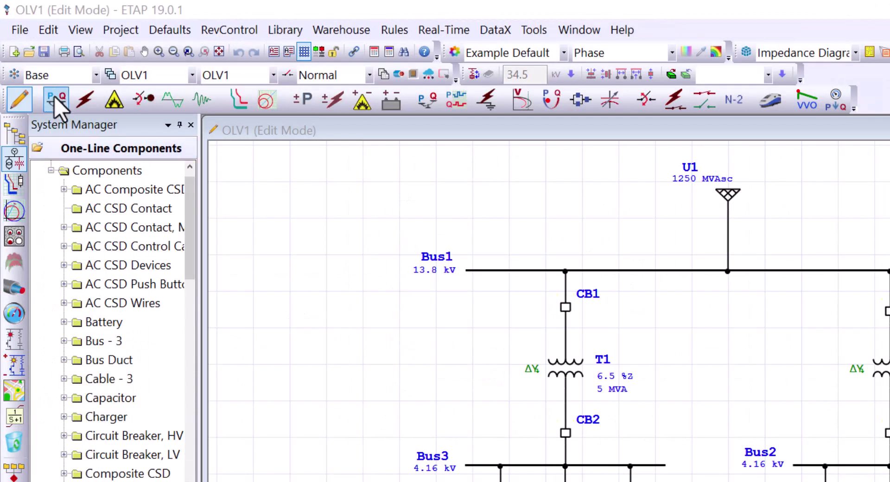
# Float and close the 3-D Database Toolbar, and restore it to its docked place.
pyautogui.moveTo(10, 74); pyautogui.dragTo(278, 214)
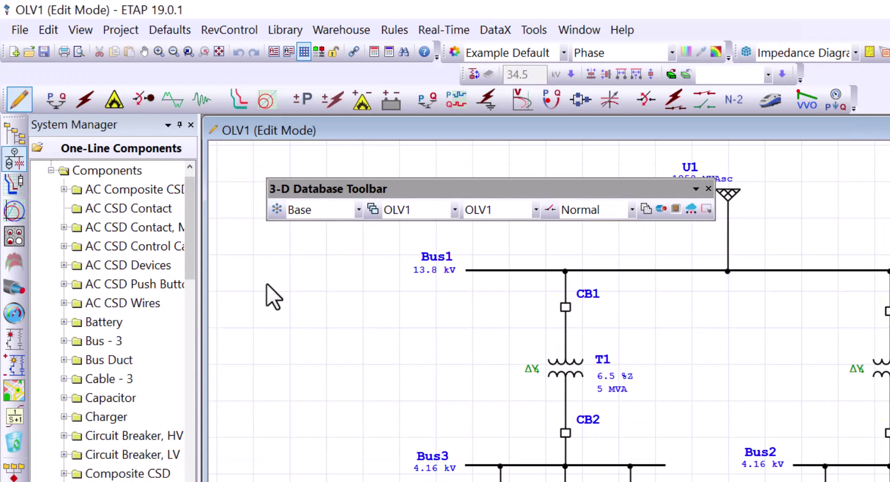
pyautogui.click(707, 190)
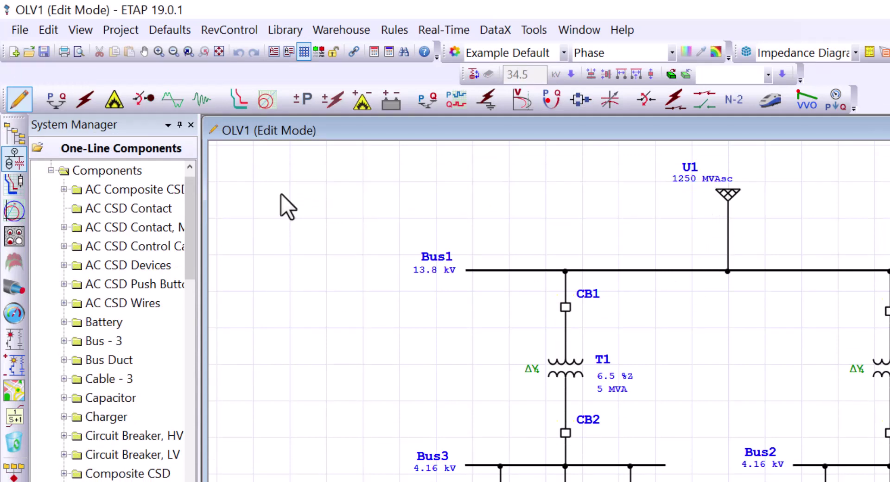
pyautogui.click(76, 32)
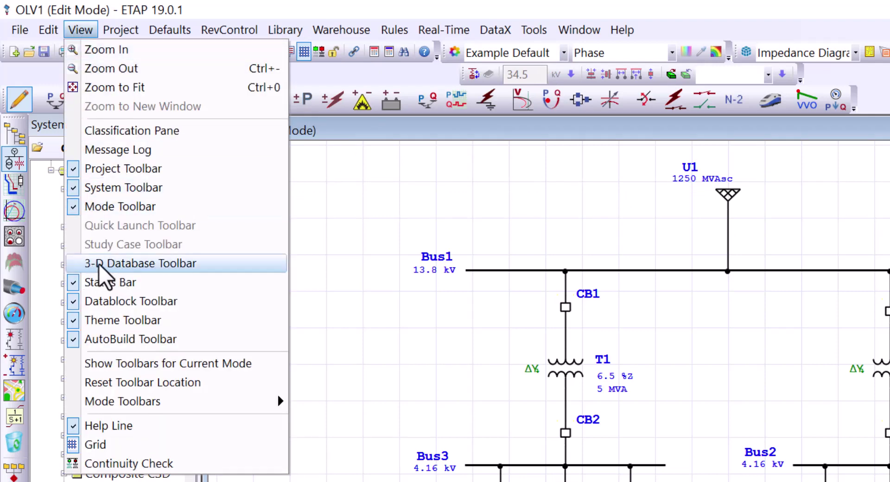
pyautogui.click(78, 264)
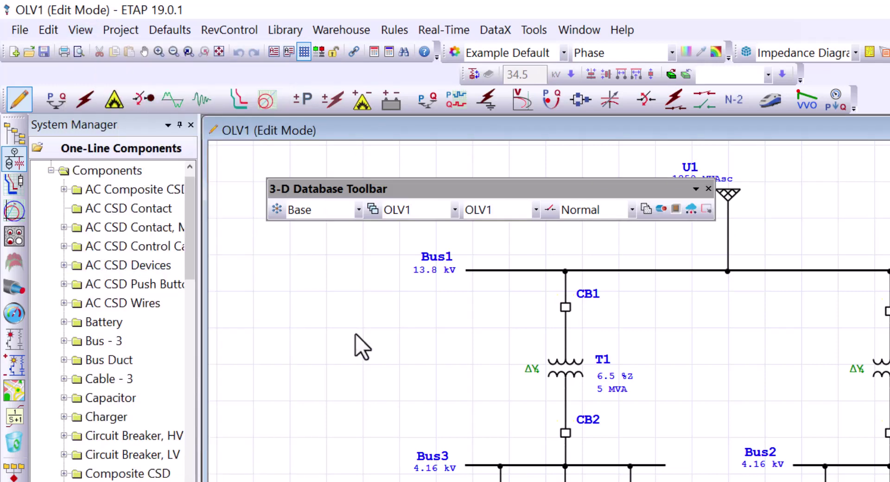
pyautogui.doubleClick(503, 189)
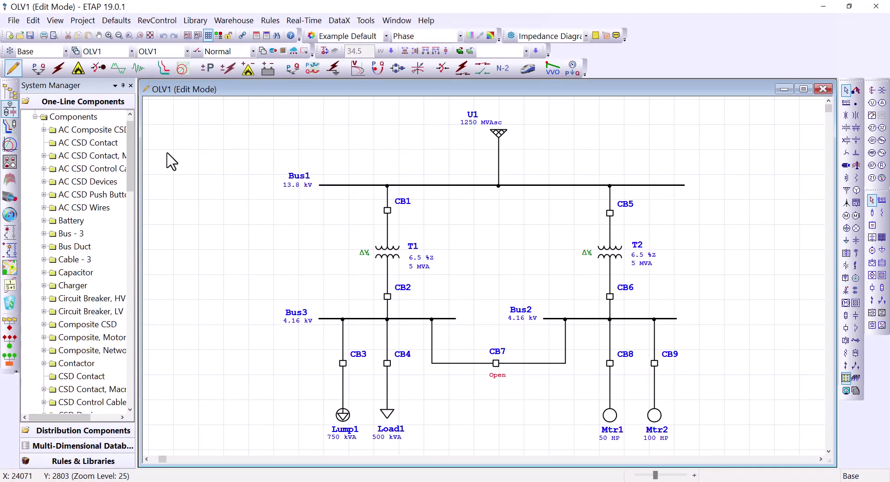
# Switch to Load Flow Analysis mode, and float the Load Flow toolbar over the diagram and close it.
pyautogui.click(39, 67)
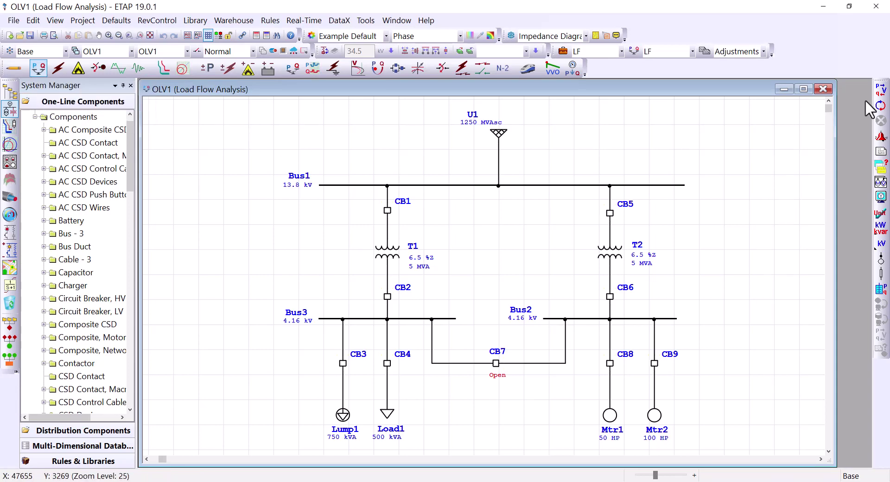
pyautogui.moveTo(881, 81); pyautogui.dragTo(210, 130)
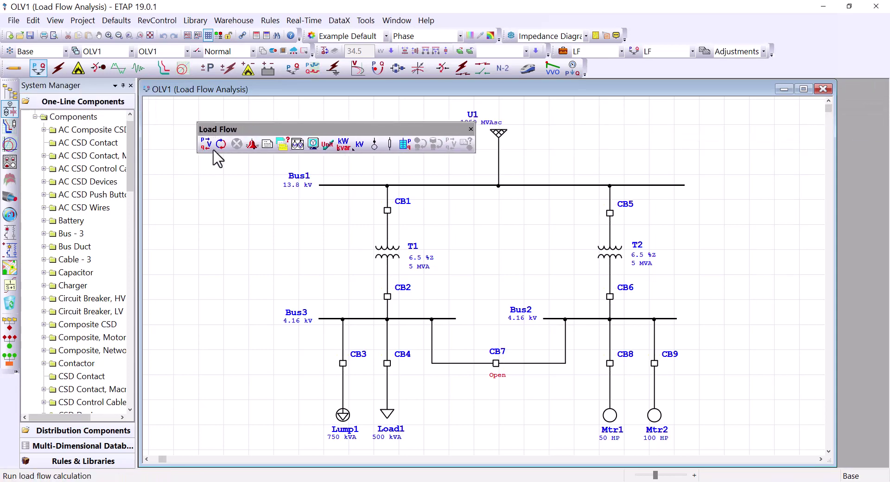
pyautogui.click(471, 130)
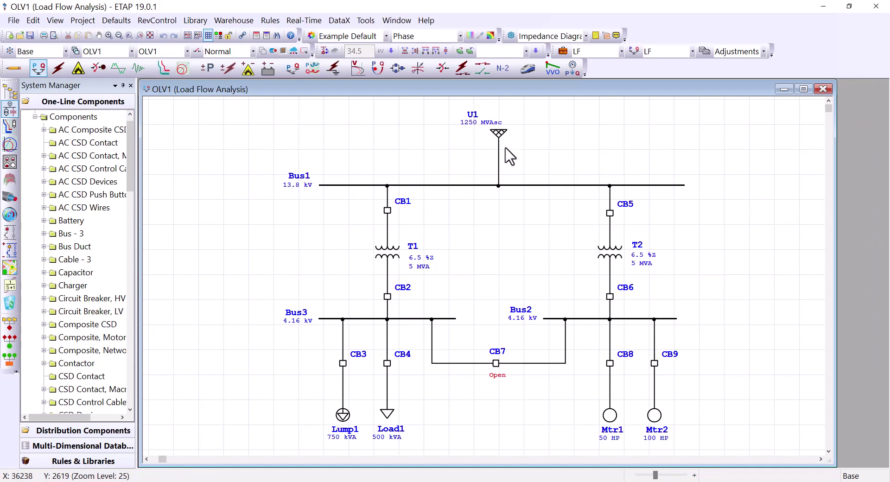
# Display the Load Flow Toolbar again and dock it back in its place.
pyautogui.click(55, 20)
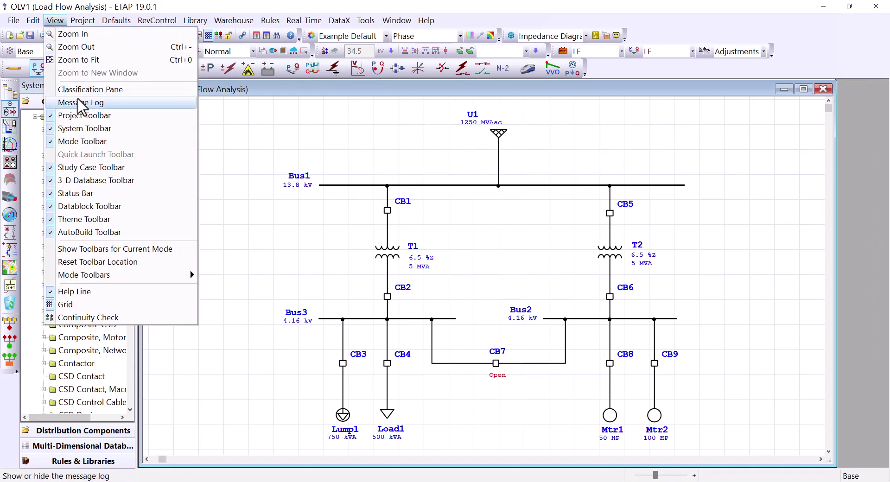
pyautogui.moveTo(99, 278)
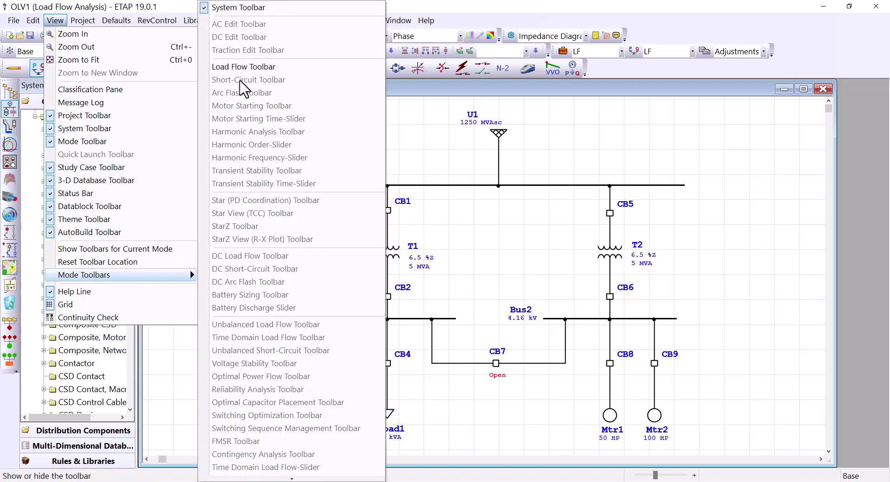
pyautogui.click(284, 69)
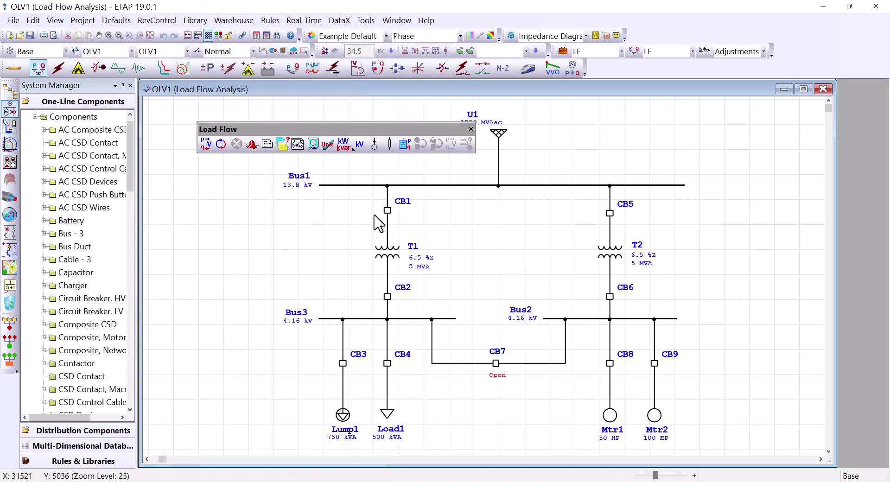
pyautogui.doubleClick(251, 129)
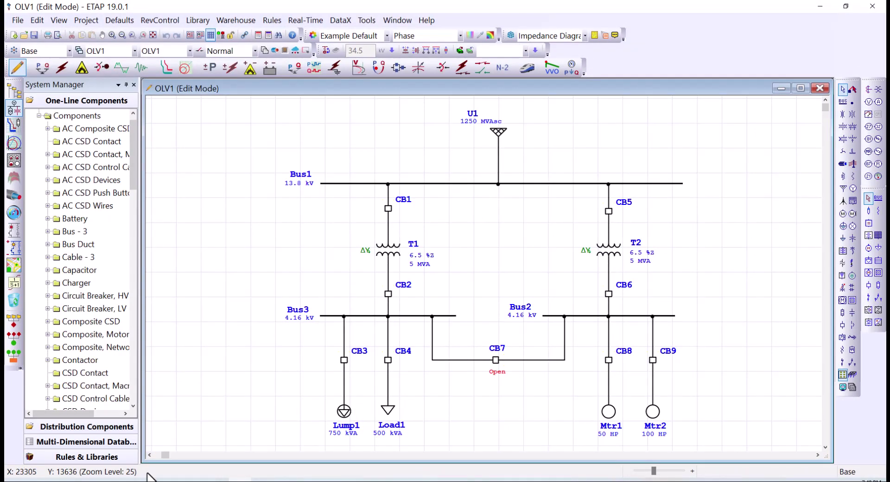
# Check the Help Line view setting and read the help line descriptions of the ID and Rating fields in transformer T1's editor.
pyautogui.click(59, 22)
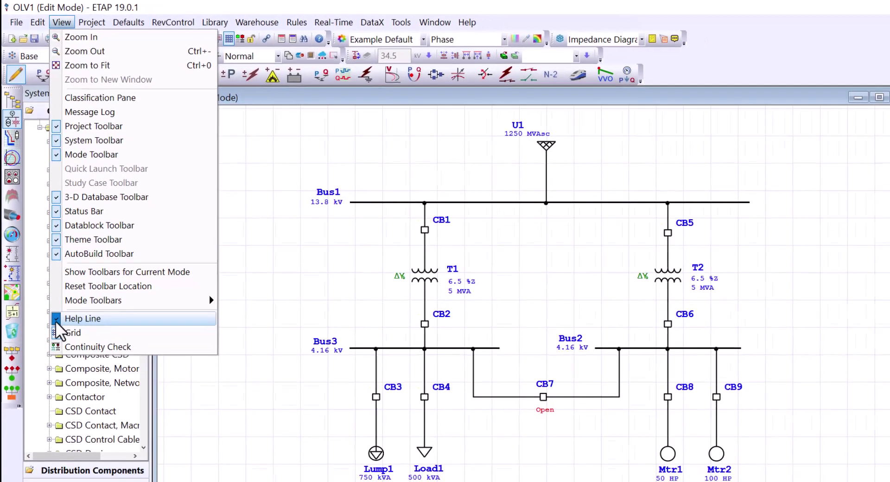
pyautogui.click(233, 440)
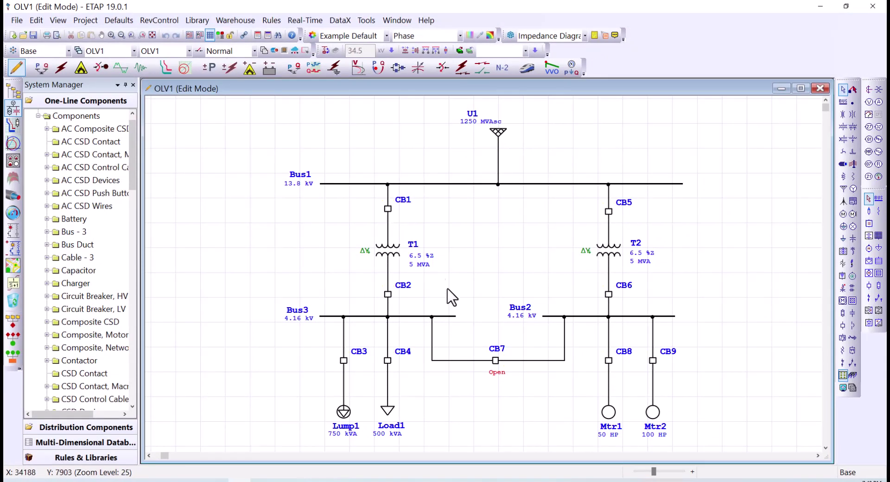
pyautogui.doubleClick(387, 251)
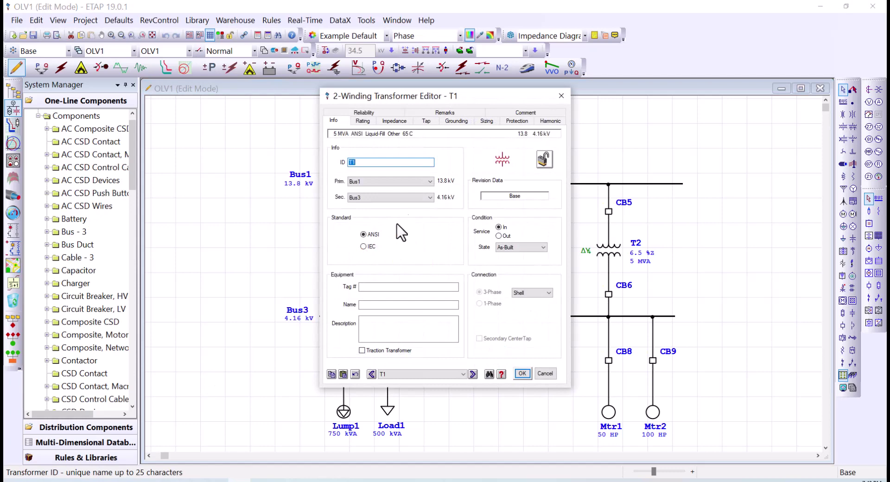
pyautogui.click(375, 161)
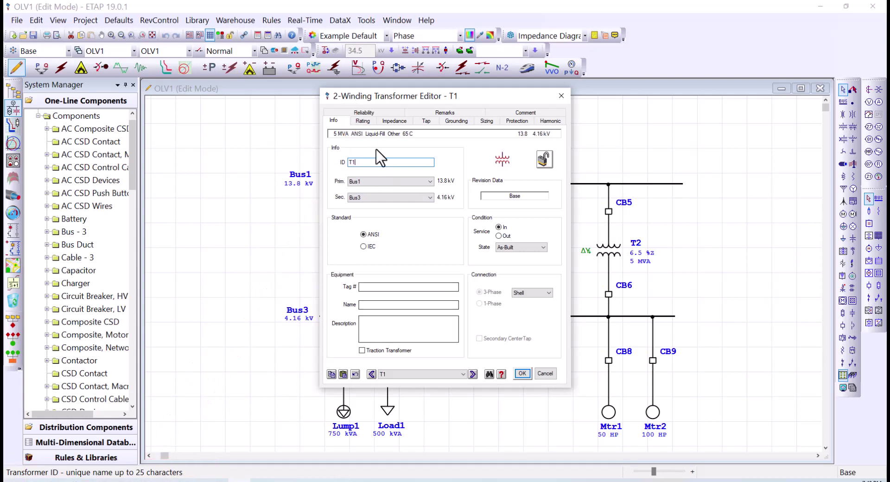
pyautogui.click(370, 122)
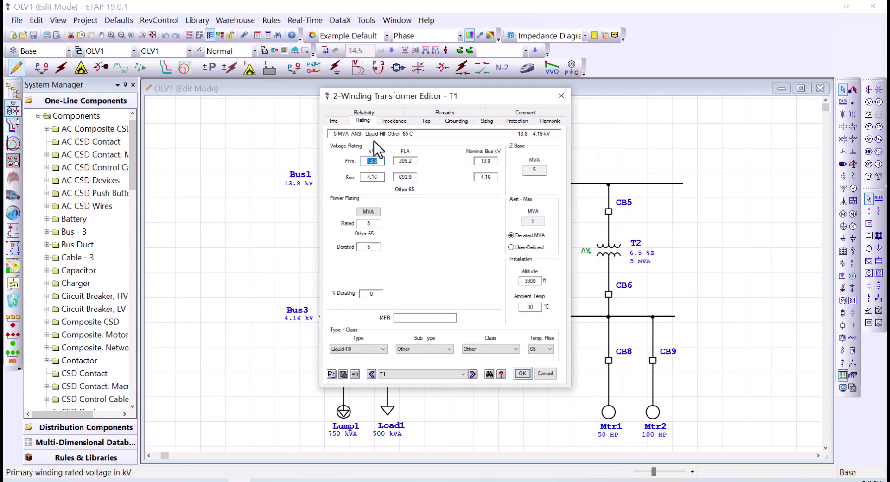
pyautogui.click(379, 224)
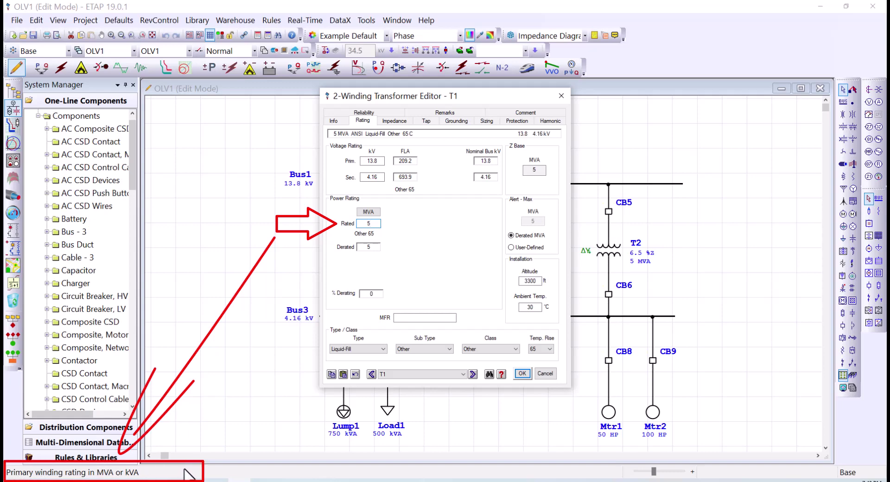
pyautogui.press('Tab')
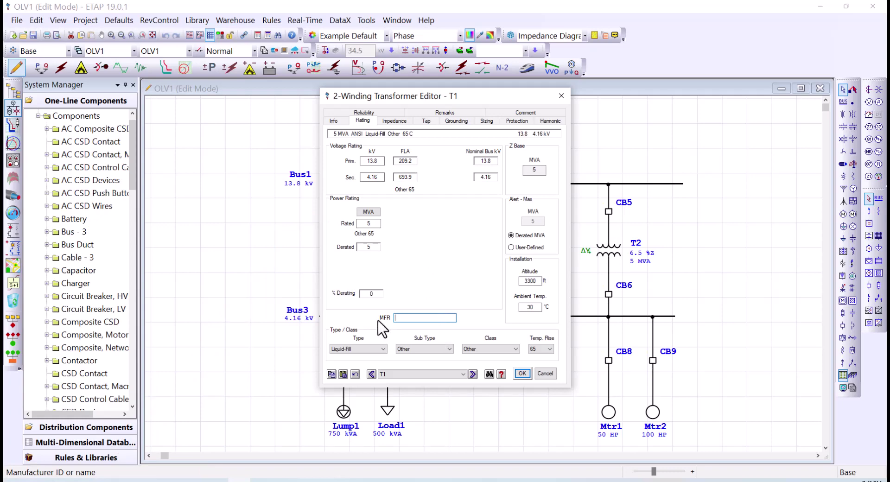
pyautogui.press('Return')
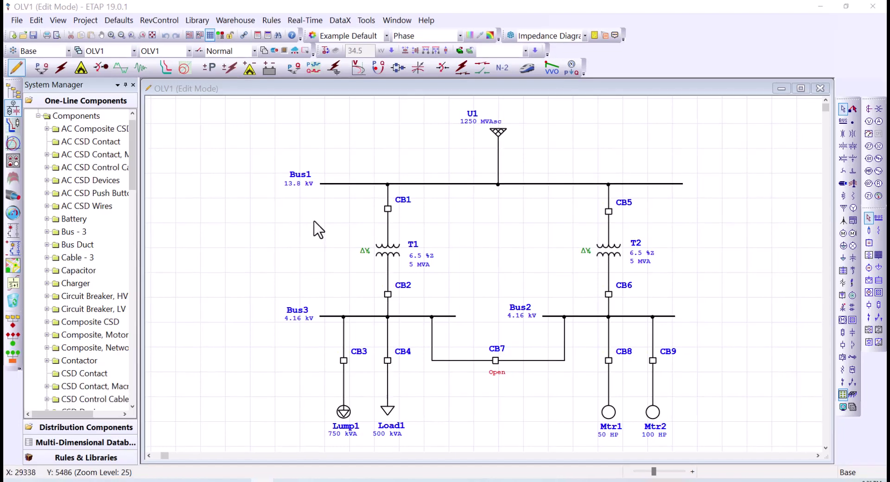
# Open the help manual and browse its contents, including the Chapter 01 topics, the keyword search and the Tutorials.
pyautogui.click(430, 23)
pyautogui.click(476, 35)
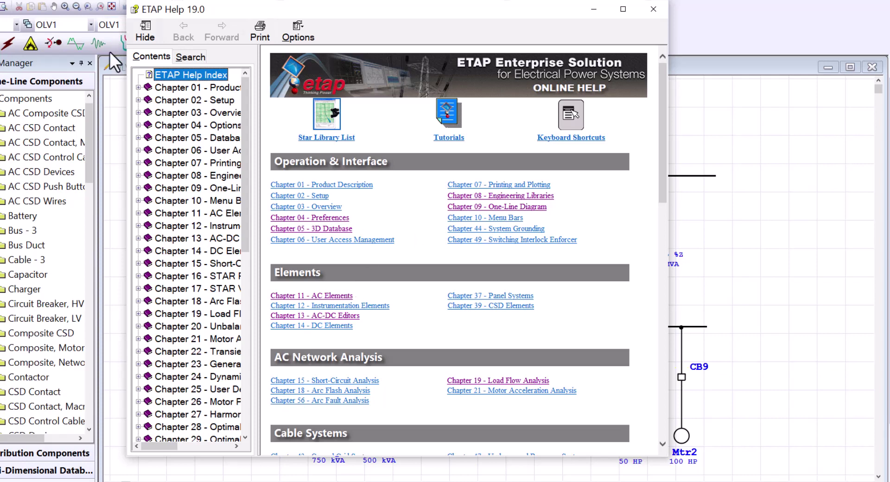
pyautogui.click(144, 56)
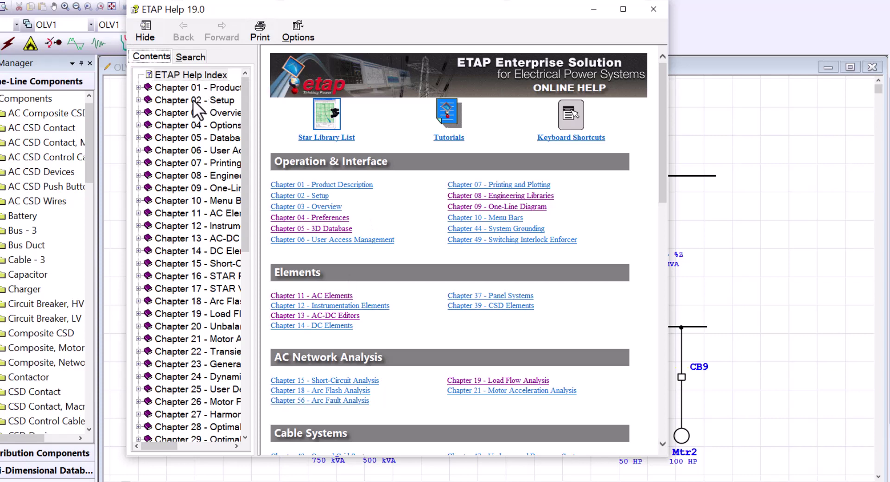
pyautogui.click(195, 87)
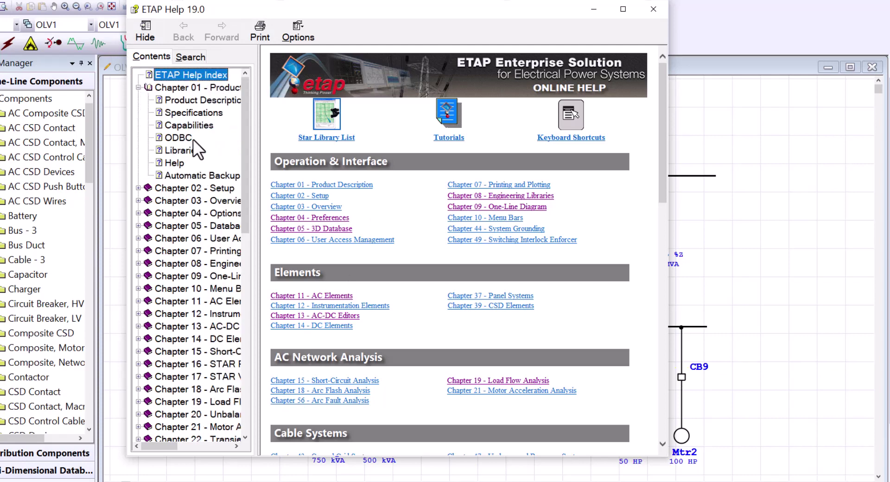
pyautogui.click(138, 87)
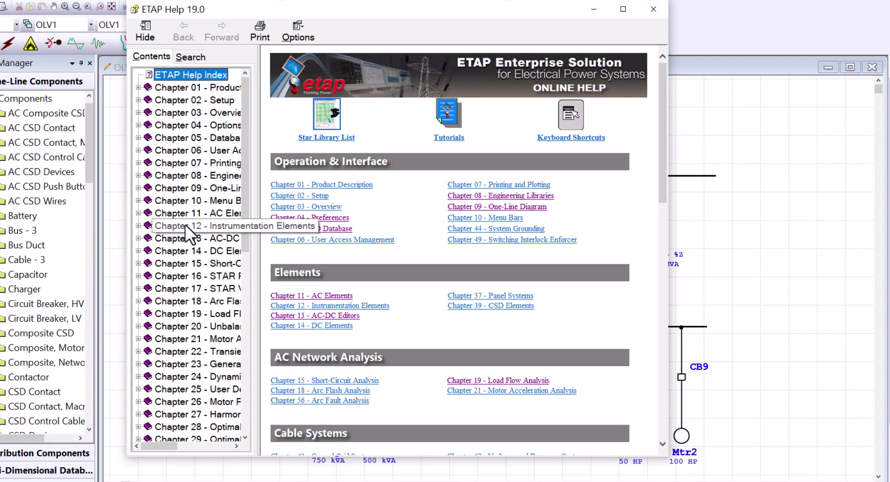
pyautogui.click(189, 57)
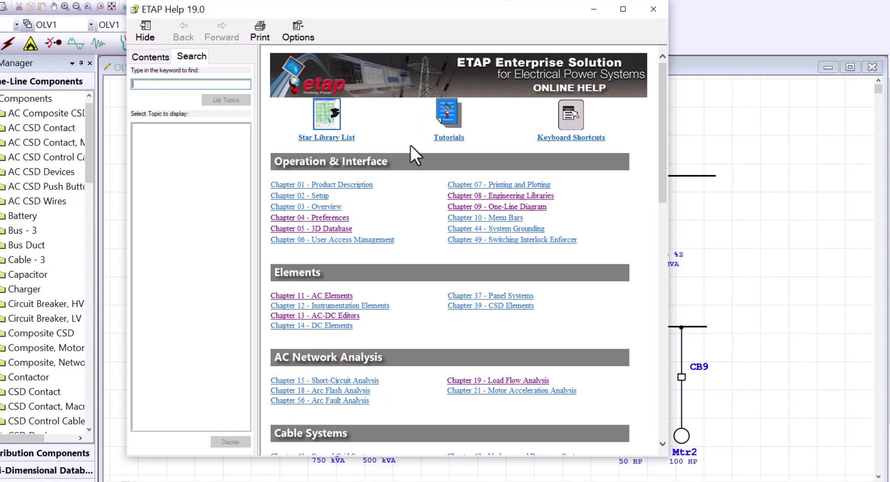
pyautogui.click(445, 139)
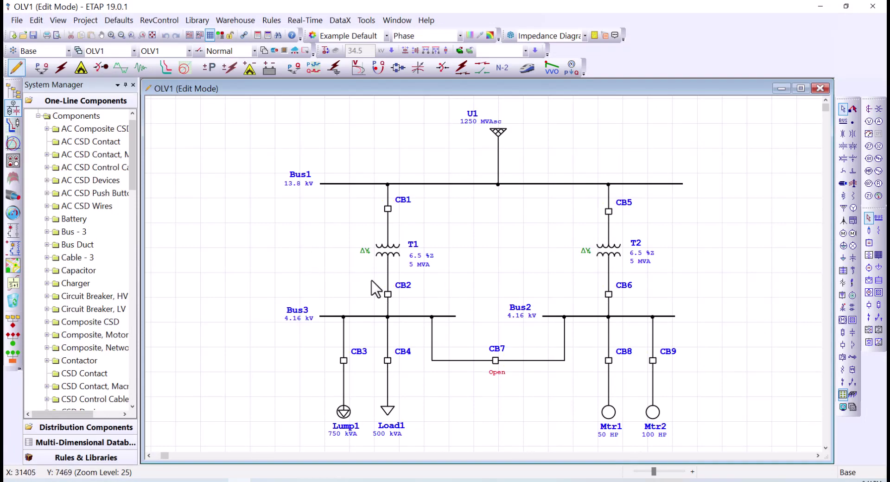
# View the help topic for the Info page from transformer T1's editor and close the help window.
pyautogui.doubleClick(387, 253)
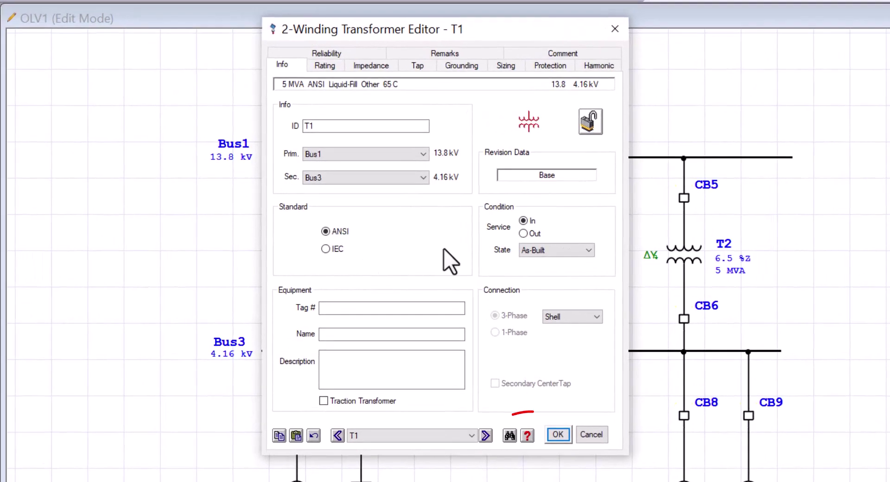
pyautogui.click(525, 436)
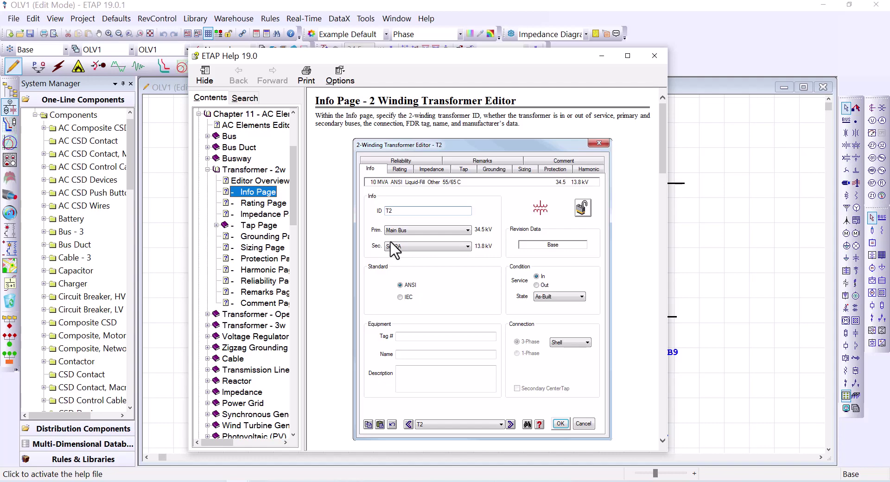
pyautogui.click(658, 56)
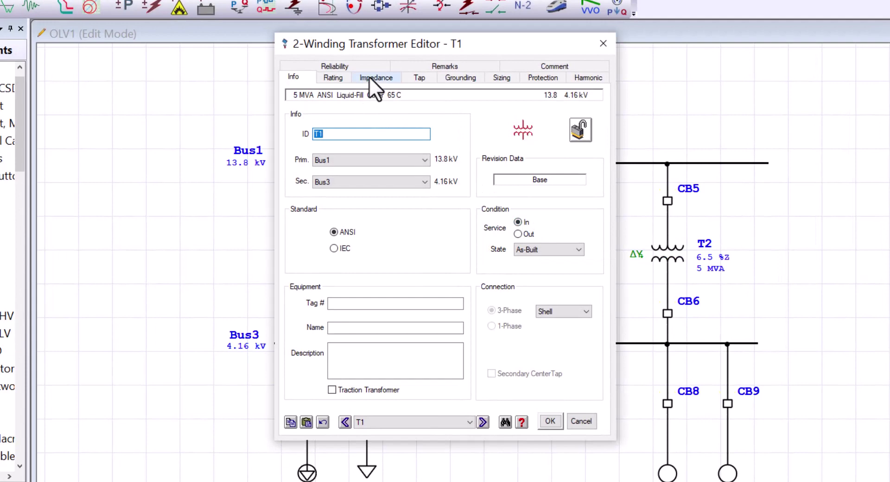
# View the help topic for transformer T1's Impedance page and read its section on positive and zero sequence impedances.
pyautogui.click(369, 76)
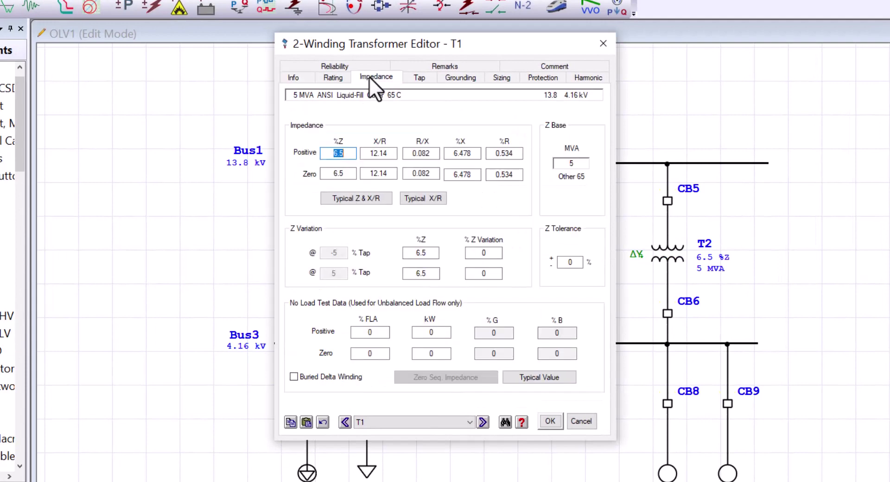
pyautogui.click(522, 422)
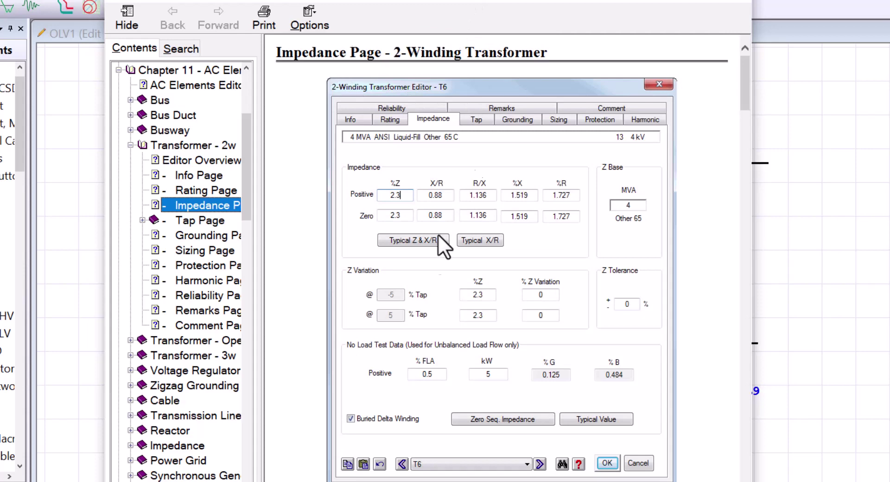
pyautogui.scroll(-5, 337, 232)
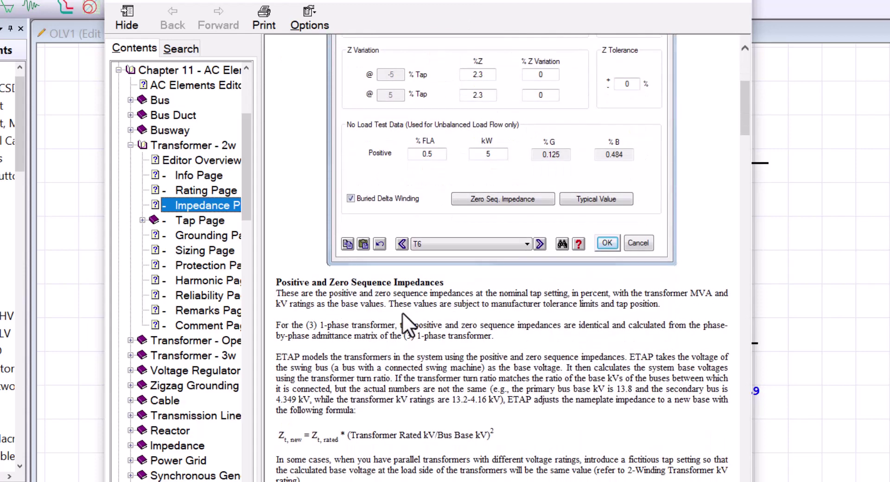
# Look over the rest of the Impedance page help topic, including the illustrated Impedance, Z Variation and No Load Test Data groups.
pyautogui.scroll(-5, 380, 338)
pyautogui.scroll(8, 419, 338)
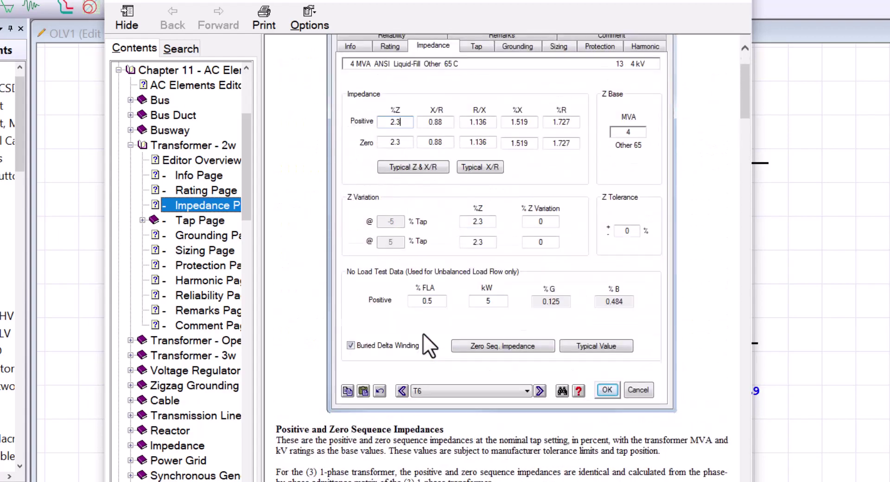
pyautogui.scroll(2, 423, 332)
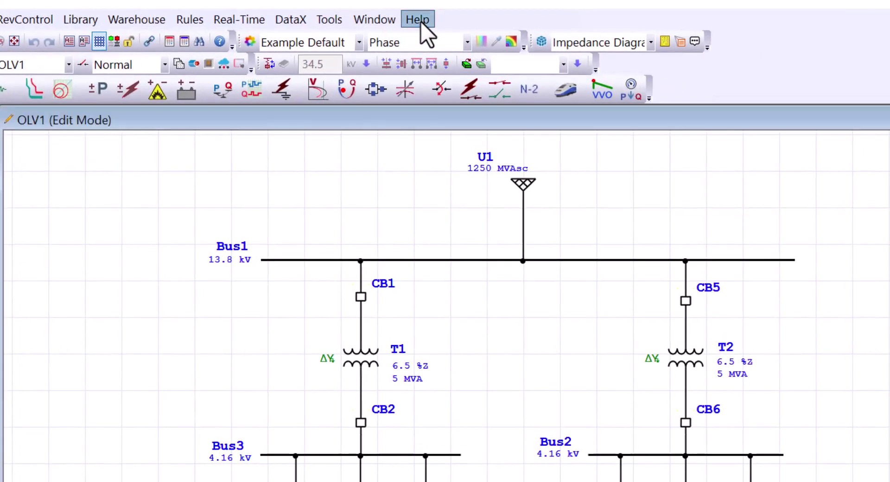
# Open the ETAP Shortcuts web page in the browser, look through its Project, View and Editing shortcuts, and return to ETAP.
pyautogui.click(420, 21)
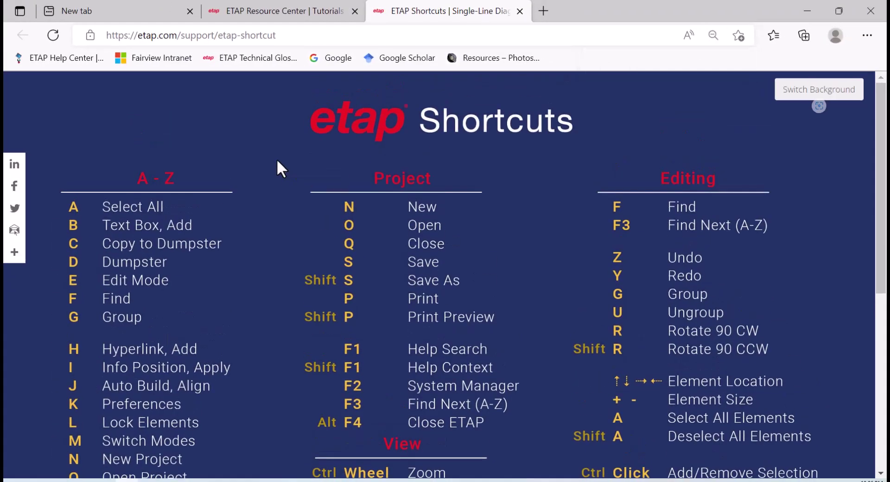
pyautogui.scroll(-2, 277, 161)
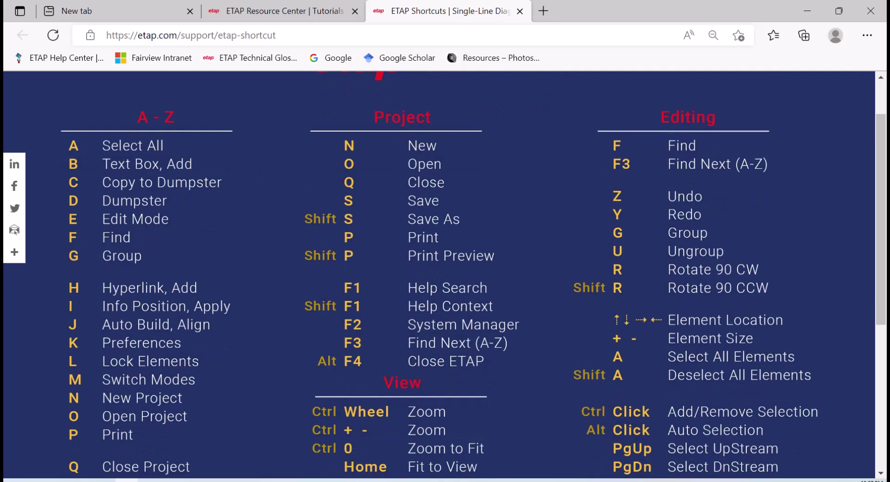
pyautogui.hotkey('alt', 'Tab')
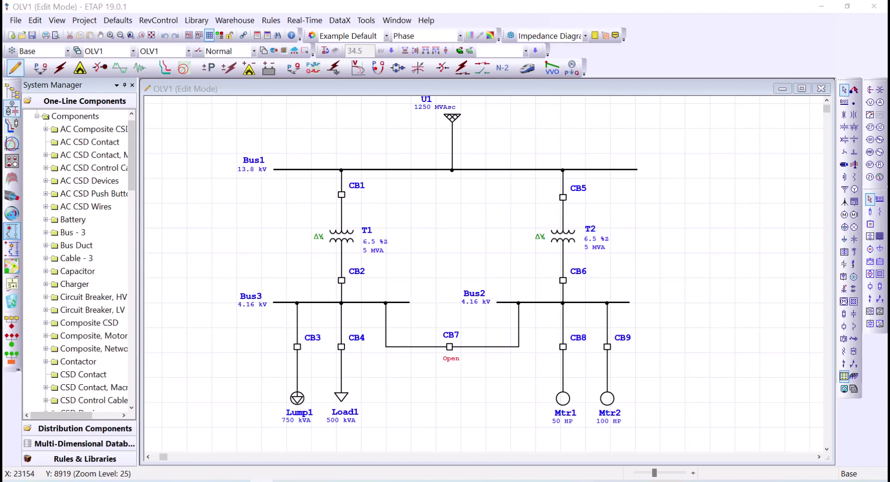
# Select all elements of the OLV1 one-line diagram, move them together slightly to the left, and clear the selection.
pyautogui.click(229, 248)
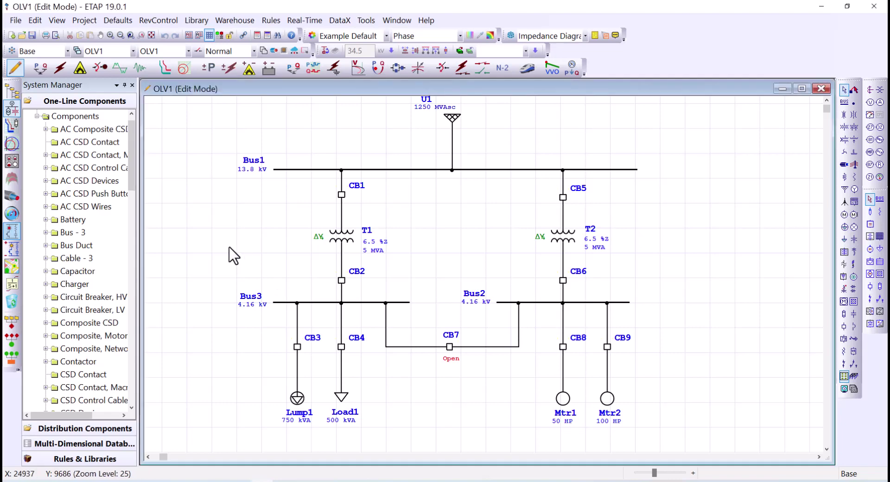
pyautogui.hotkey('ctrl', 'a')
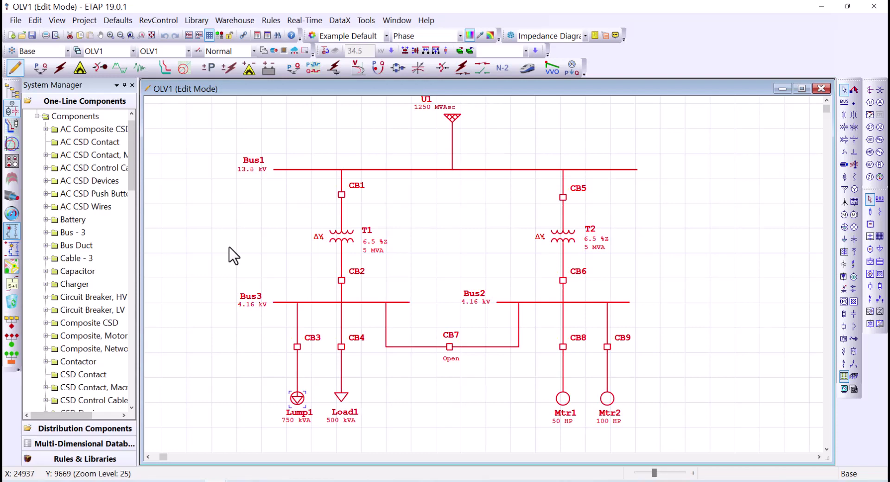
pyautogui.moveTo(342, 260); pyautogui.dragTo(311, 257)
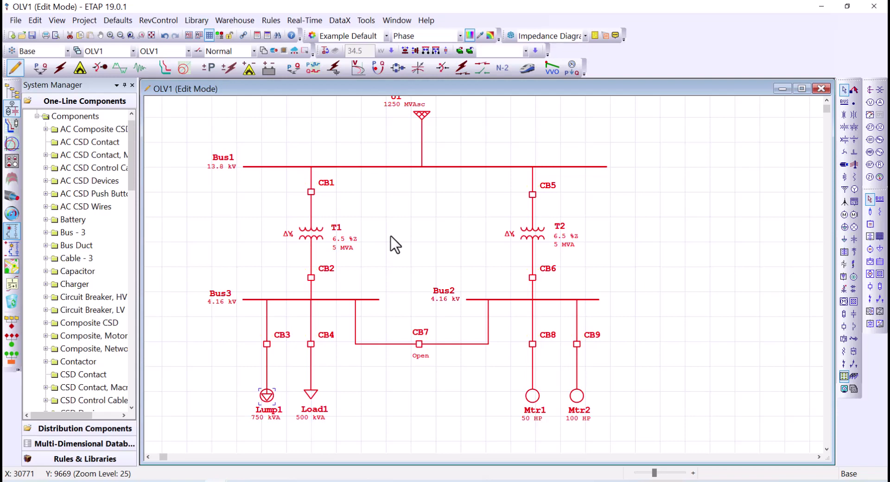
pyautogui.click(241, 214)
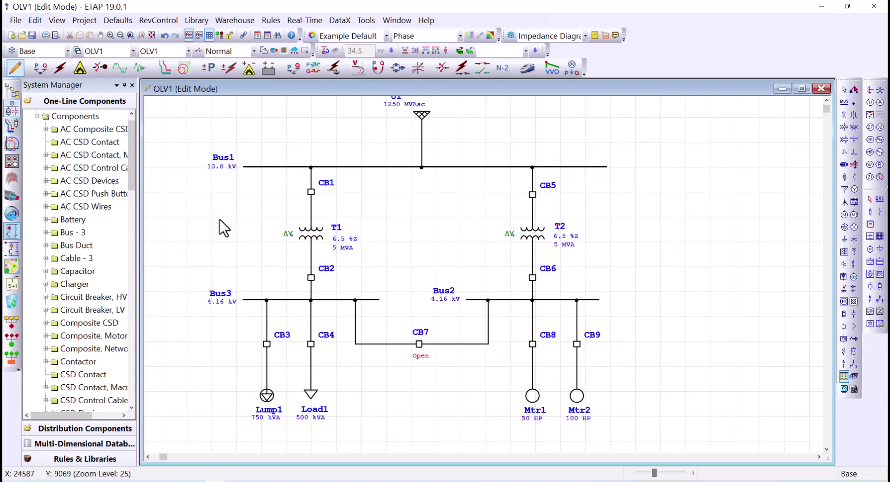
# Add a text box in the empty area left of transformer T1 and delete it.
pyautogui.click(219, 221)
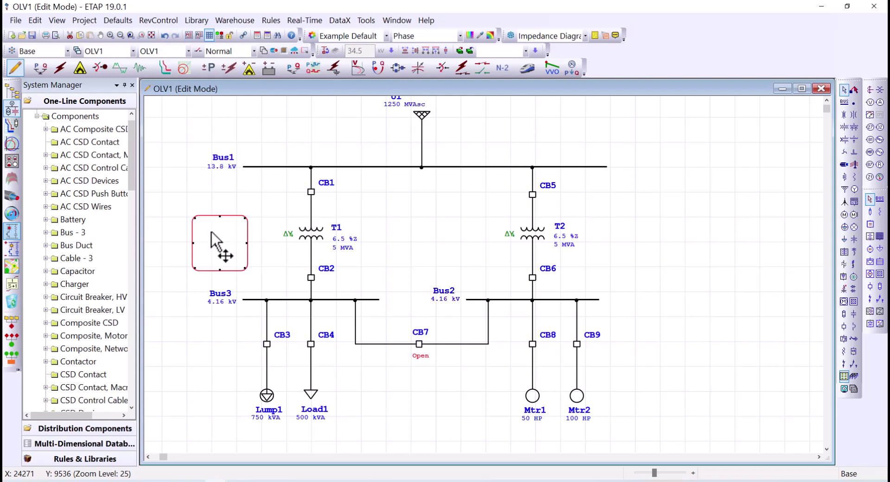
pyautogui.press('Delete')
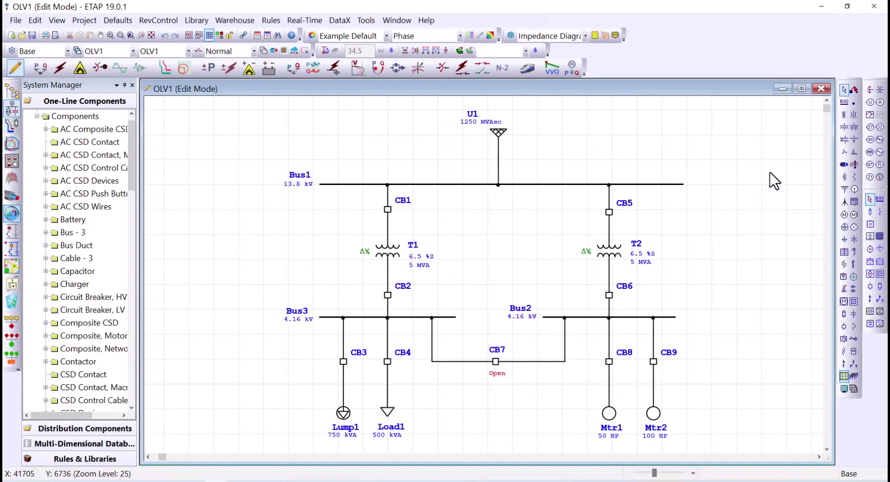
# Place a wind turbine generator in the empty area left of Bus1.
pyautogui.click(845, 202)
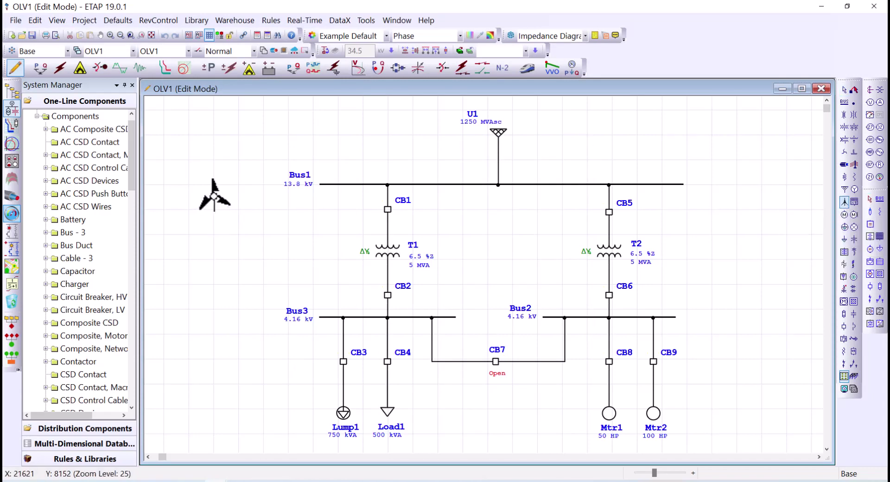
pyautogui.click(213, 196)
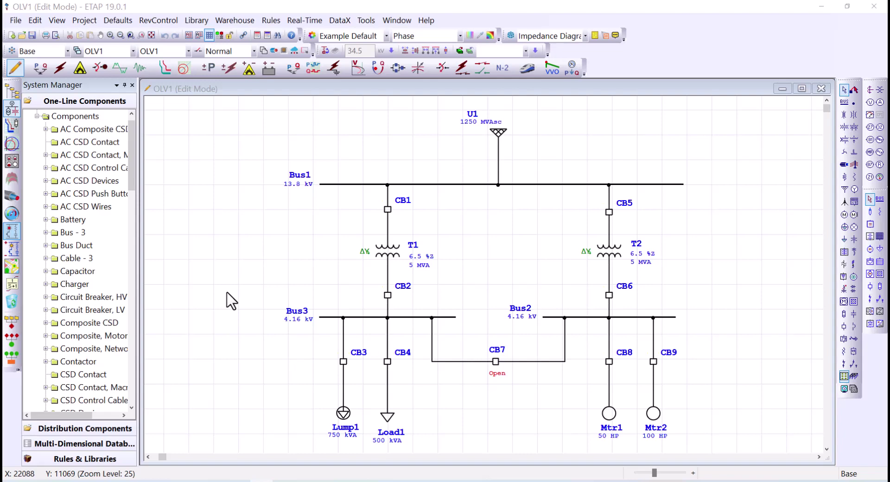
# Copy Bus3 with its Lump1 and Load1 branches and paste the copy into the empty area left of transformer T1.
pyautogui.moveTo(270, 305); pyautogui.dragTo(415, 447)
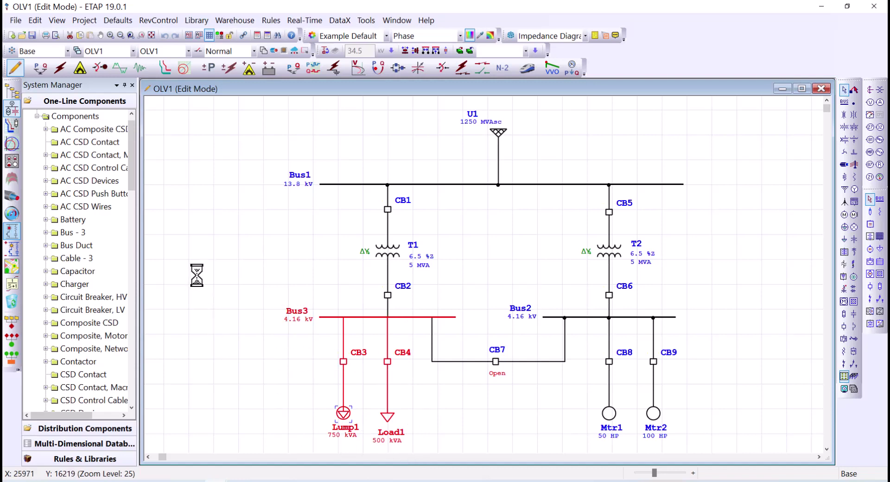
pyautogui.click(236, 277)
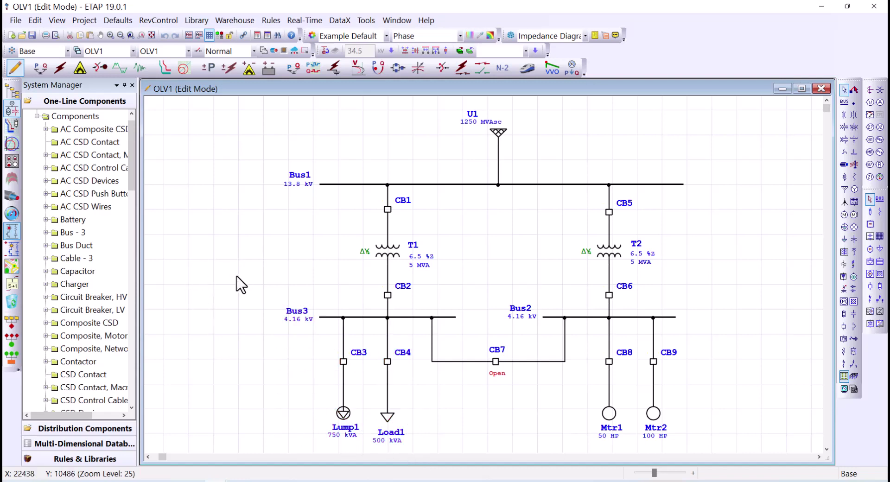
pyautogui.hotkey('ctrl', 'v')
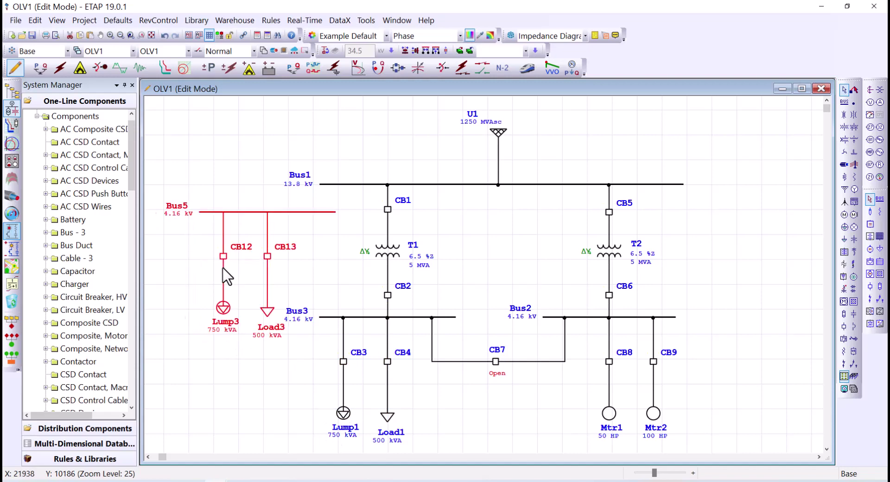
pyautogui.moveTo(250, 325); pyautogui.dragTo(220, 295)
# Ungroup the pasted bus branches and move the pasted 500 kVA load slightly lower on its own.
pyautogui.rightClick(221, 324)
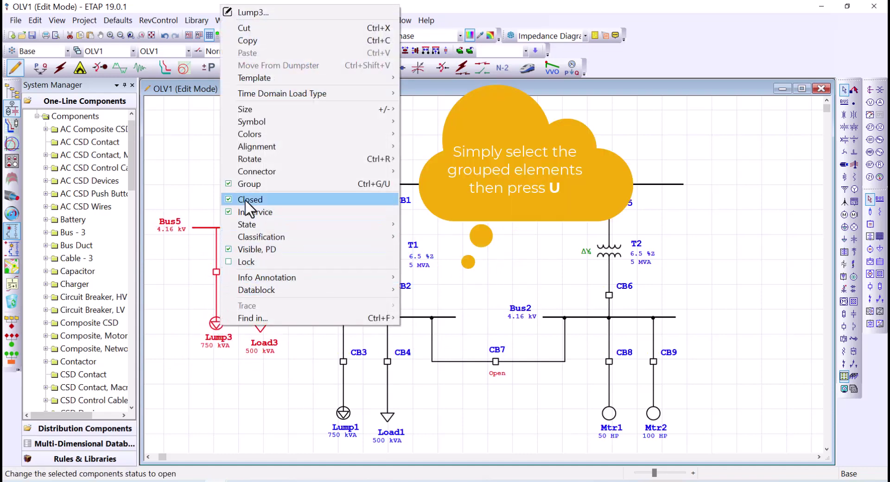
pyautogui.click(247, 185)
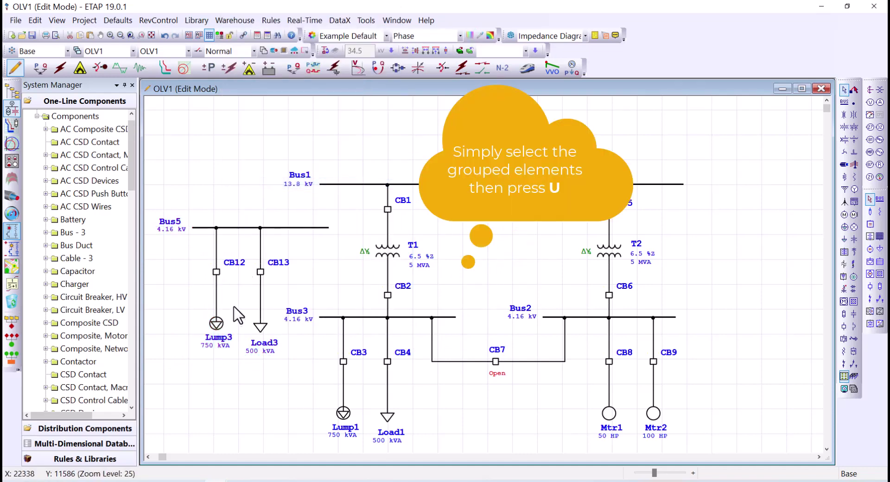
pyautogui.moveTo(268, 334); pyautogui.dragTo(257, 366)
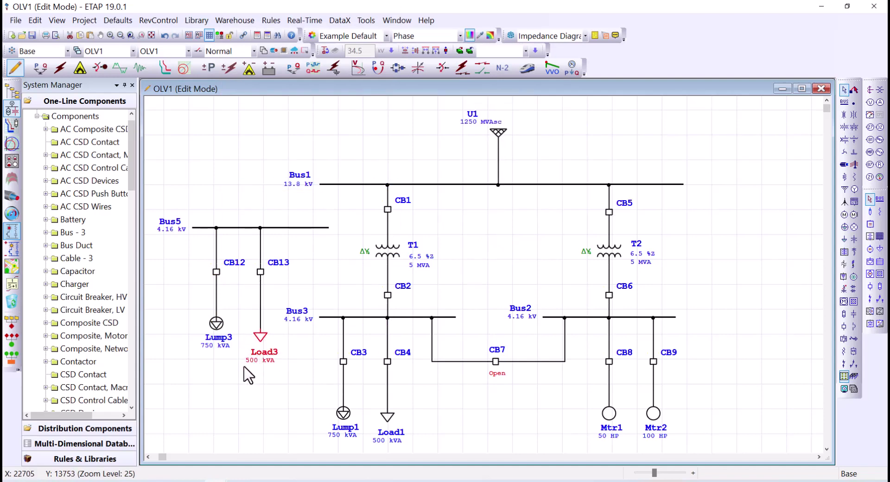
pyautogui.click(239, 403)
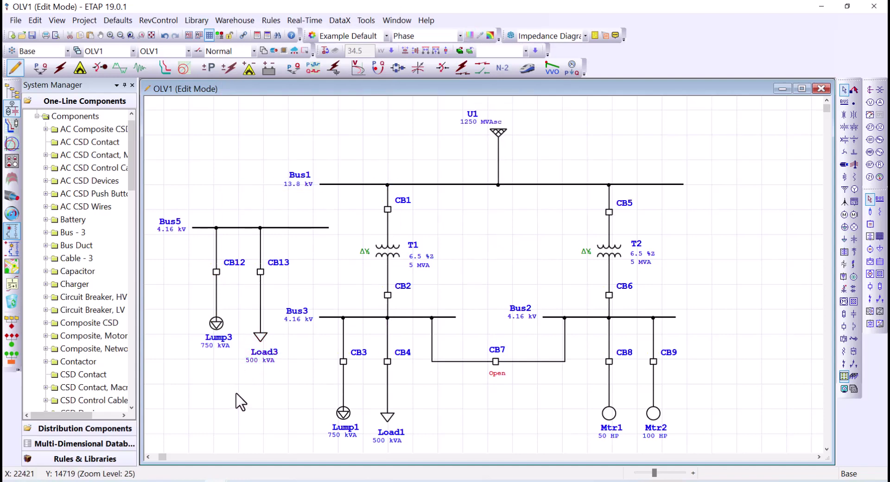
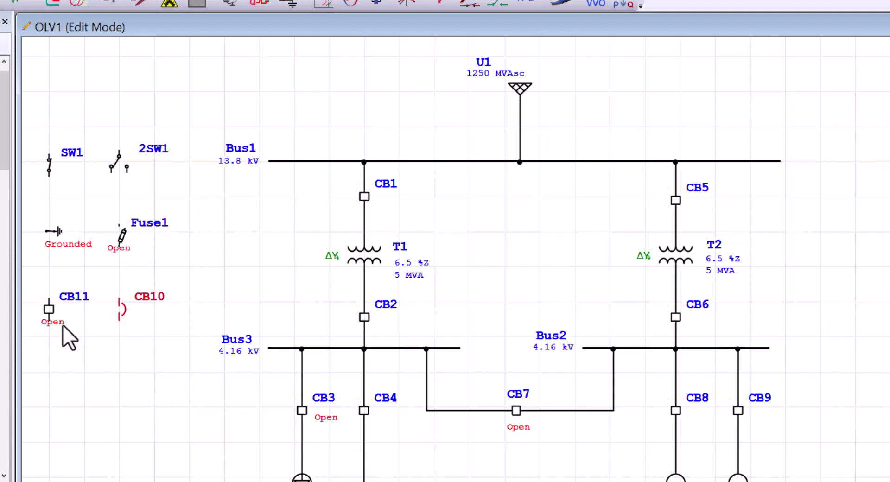
# Close Fuse1, and select the ground switch, SW1 and 2SW1 one after another.
pyautogui.click(121, 250)
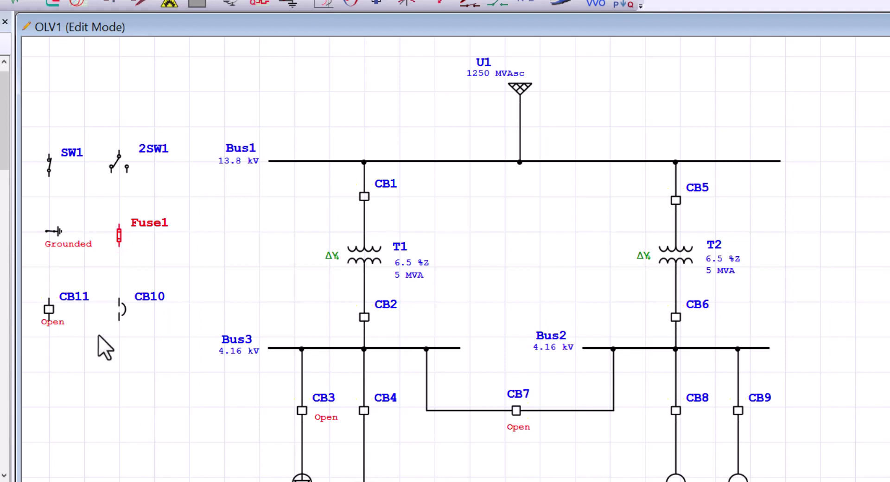
pyautogui.click(49, 231)
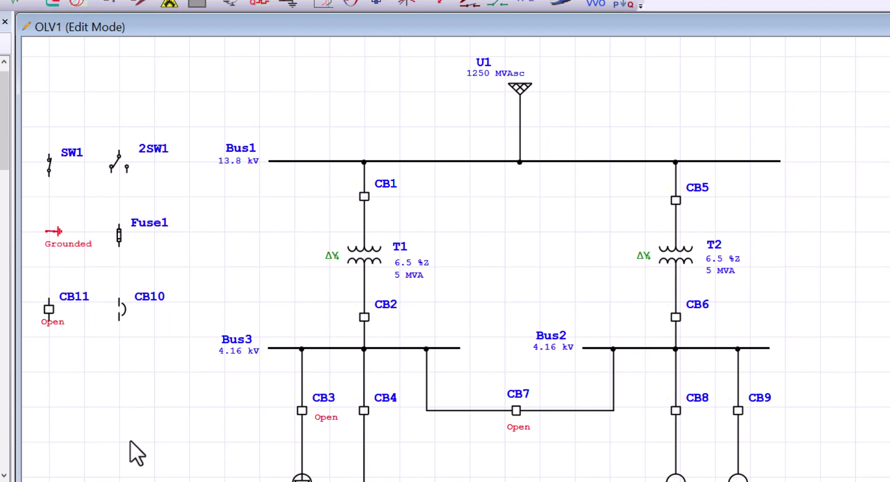
pyautogui.click(48, 169)
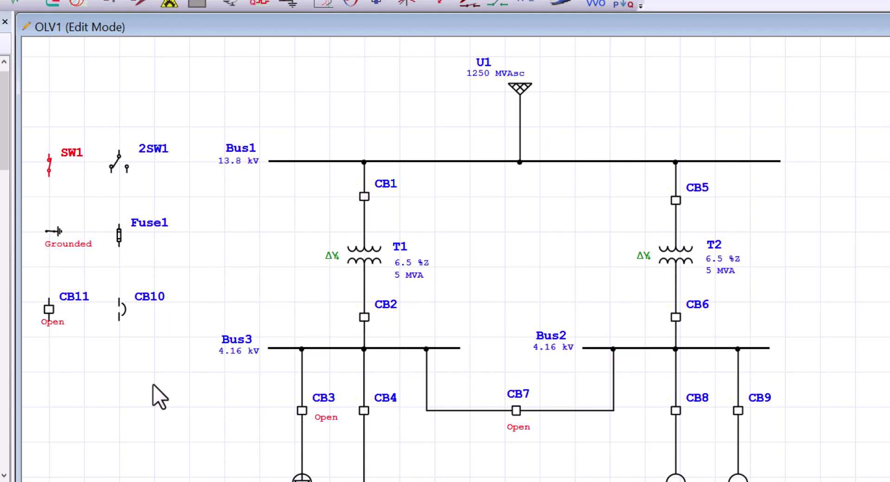
pyautogui.click(151, 191)
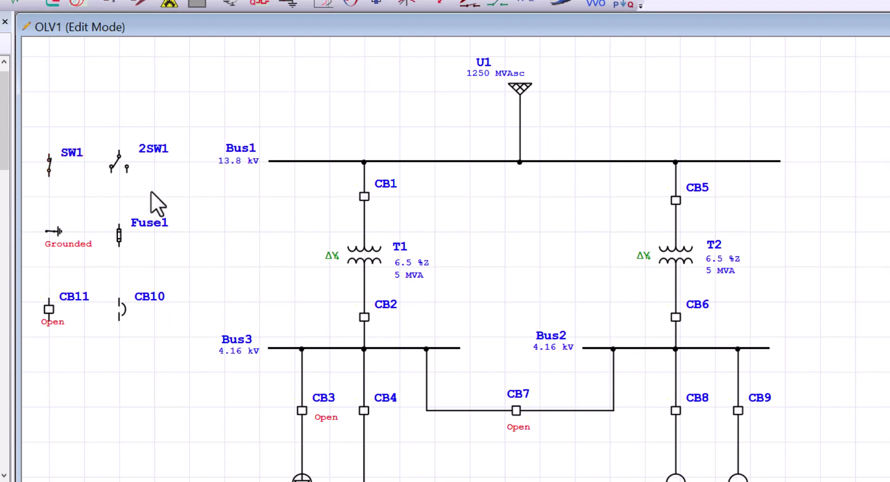
pyautogui.click(114, 169)
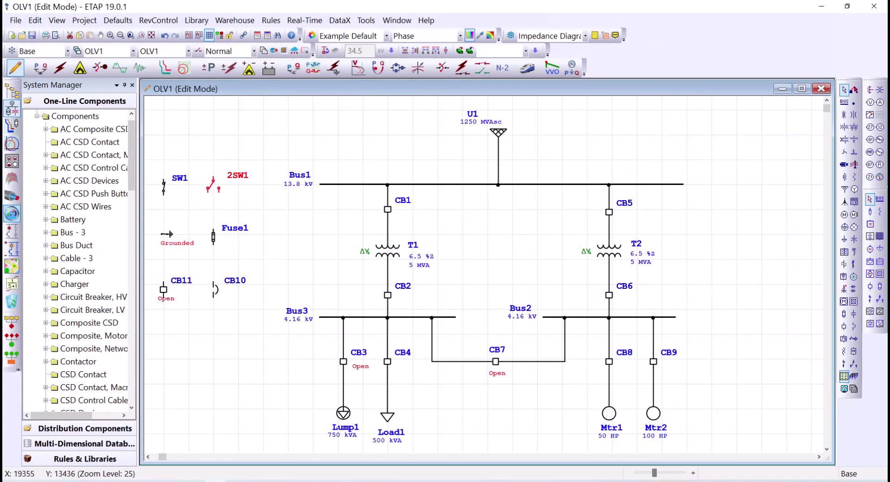
# Open the System Dumpster to check its contents, and close it to return to the one-line diagram.
pyautogui.click(12, 230)
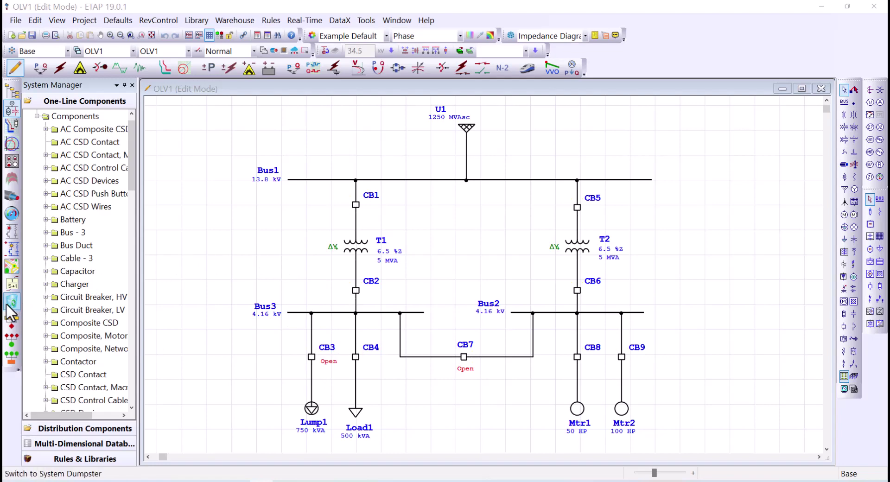
pyautogui.click(227, 267)
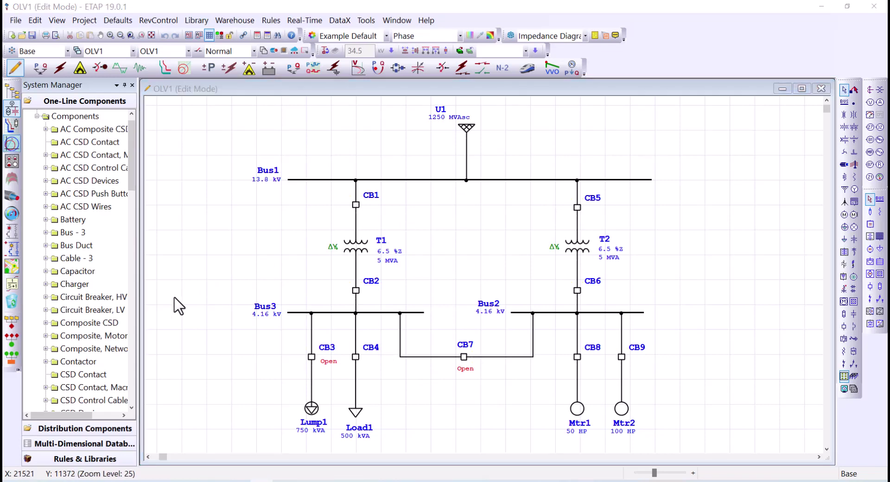
pyautogui.click(12, 300)
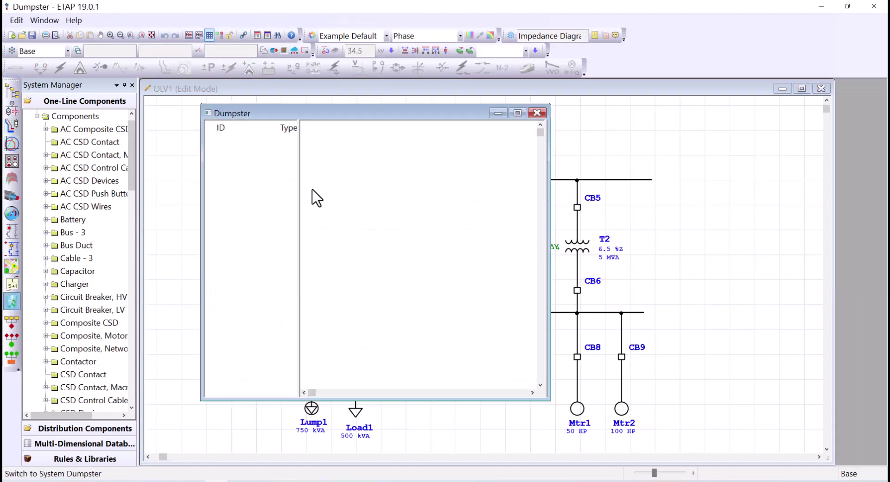
pyautogui.click(536, 113)
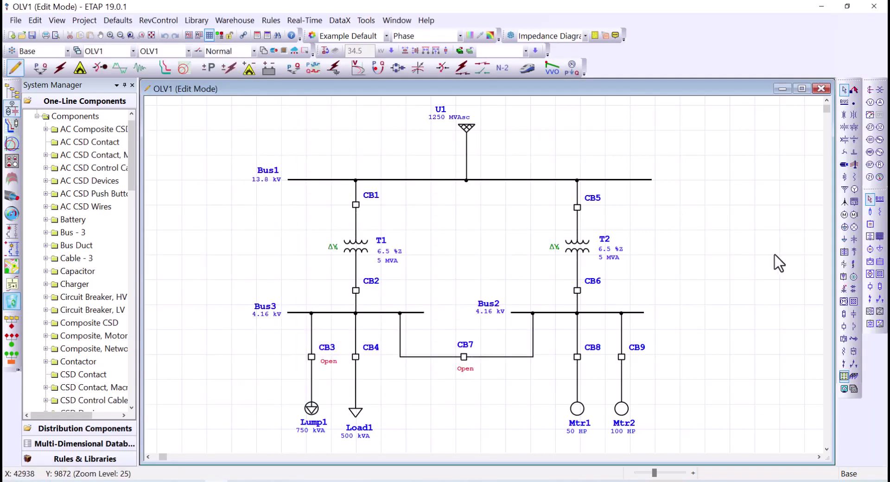
# Place a panel to the right of transformer T2 and copy it to the Dumpster.
pyautogui.click(843, 251)
pyautogui.click(688, 238)
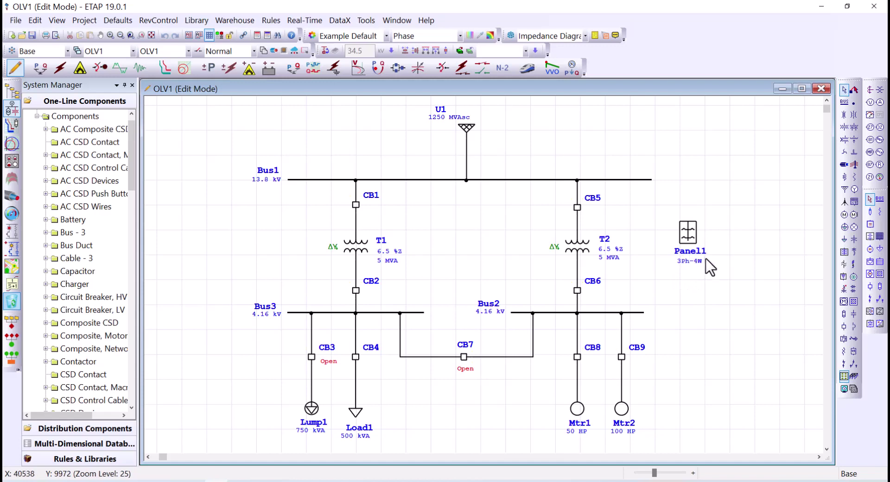
pyautogui.click(688, 234)
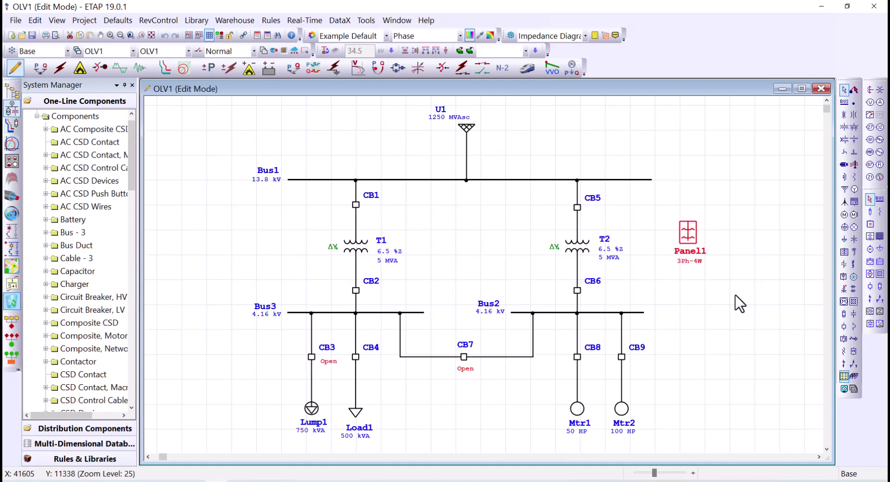
pyautogui.click(739, 304)
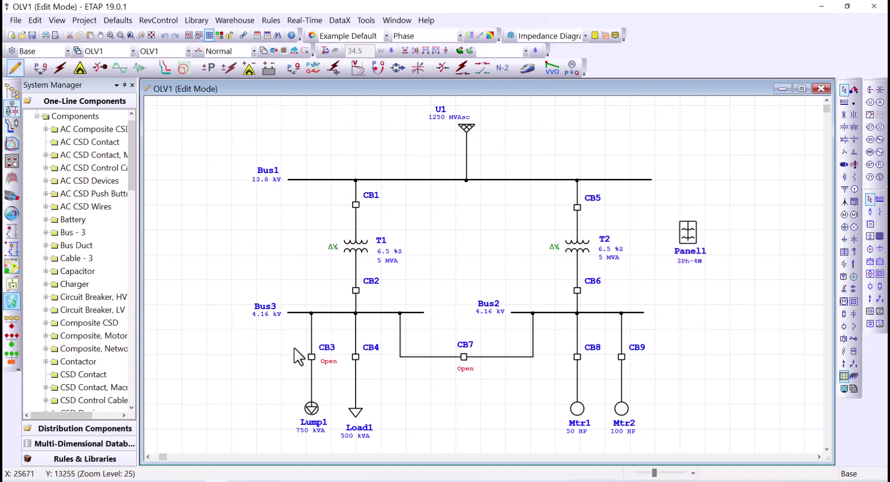
# Open the System Dumpster and examine the copied panel up close.
pyautogui.click(13, 303)
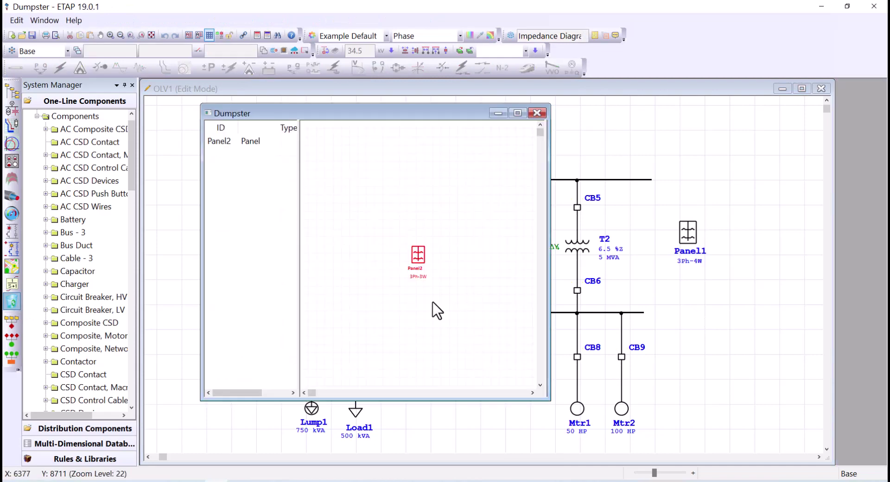
pyautogui.scroll(3, 417, 297)
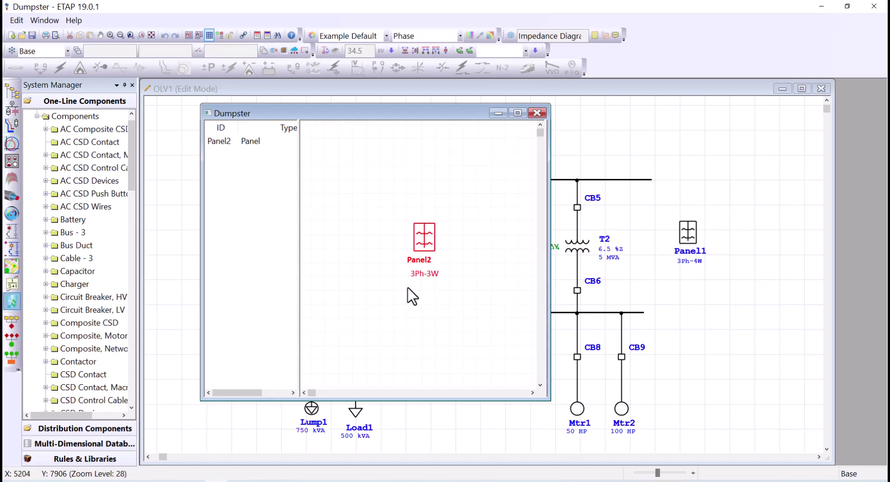
# Return to the one-line diagram OLV1 and paste another copy of the panel below Panel1.
pyautogui.click(704, 313)
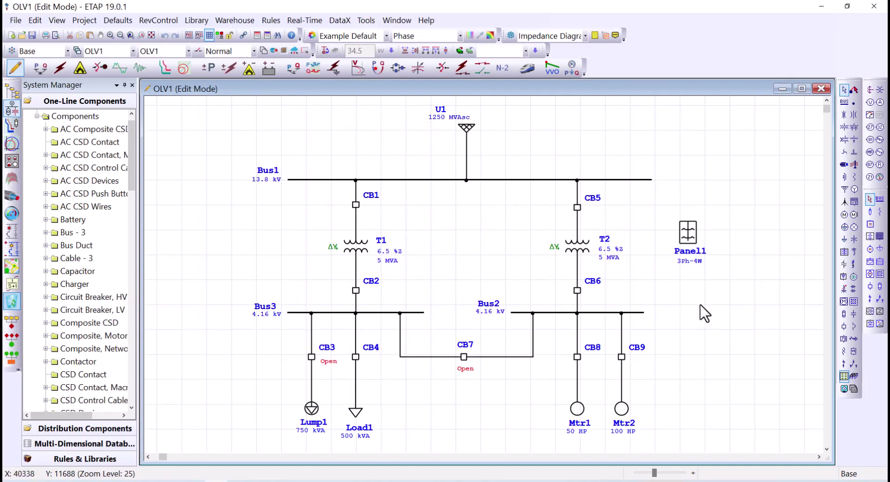
pyautogui.click(700, 305)
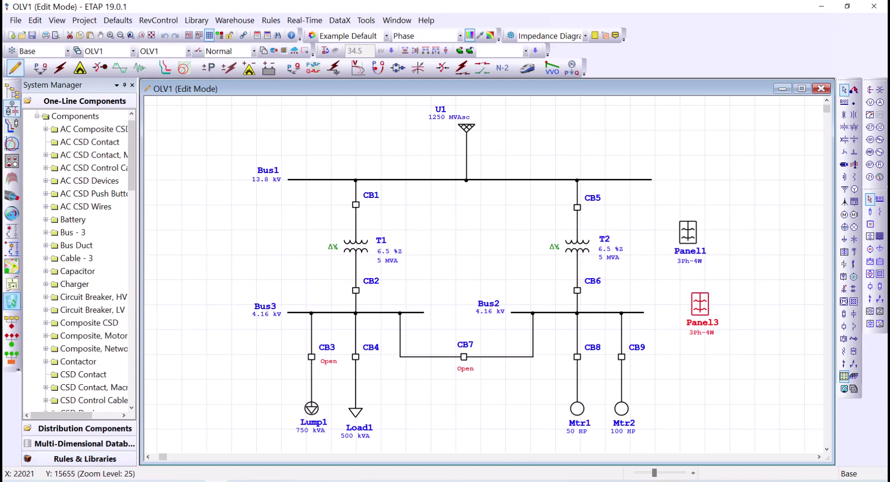
pyautogui.hotkey('alt', 'Tab')
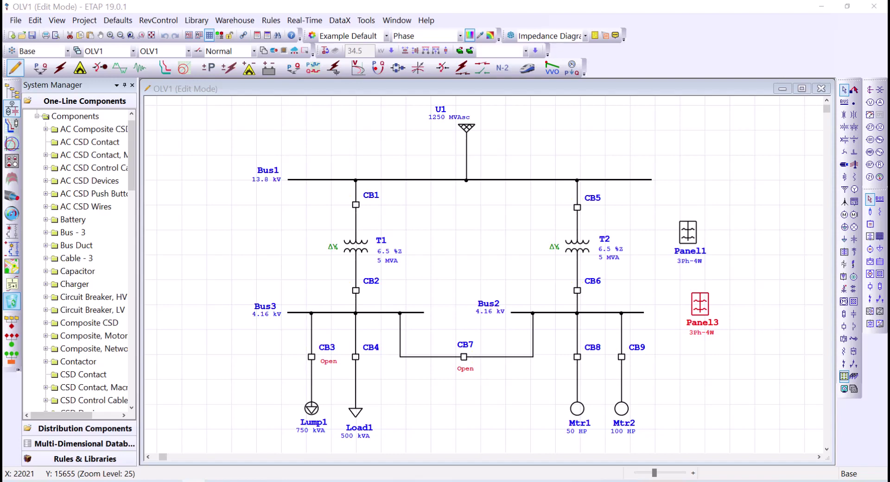
# Select Panel1 and Panel3 together and delete them from the one-line diagram.
pyautogui.click(737, 330)
pyautogui.moveTo(774, 392); pyautogui.dragTo(671, 204)
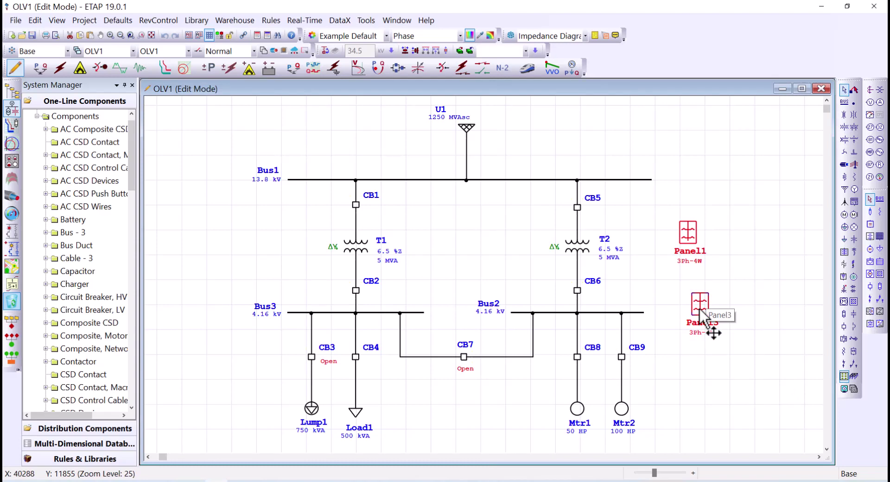
pyautogui.press('Delete')
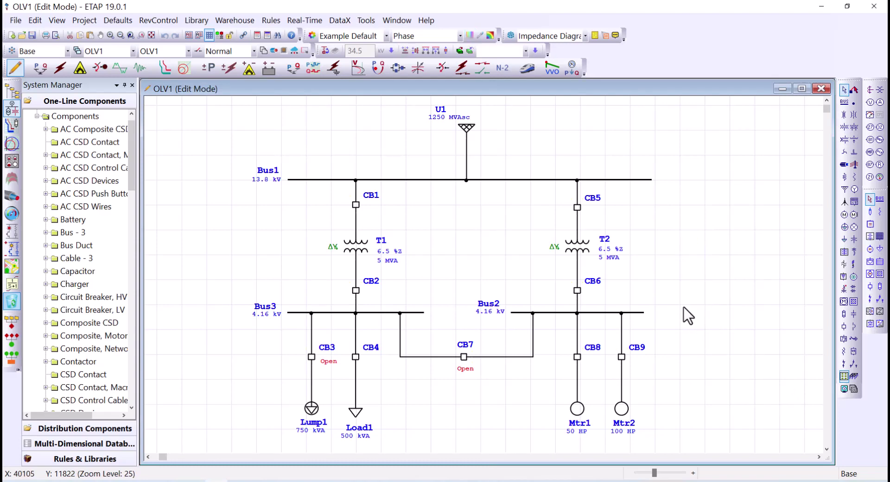
# Open the System Dumpster and compare the contents of its Panel2 and SubOL1 entries.
pyautogui.click(15, 301)
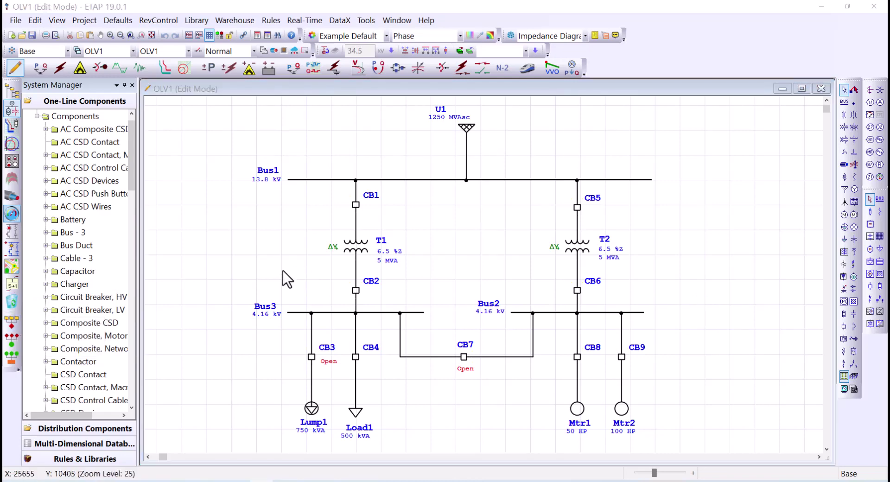
pyautogui.click(13, 301)
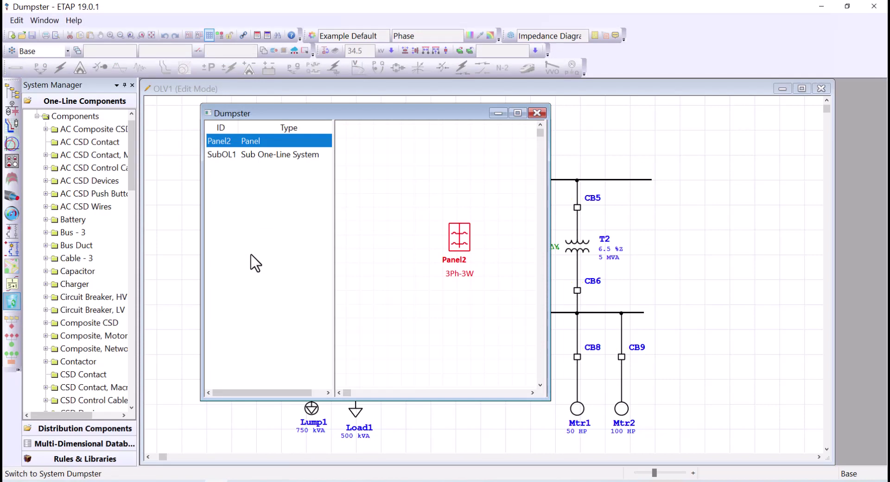
pyautogui.click(218, 155)
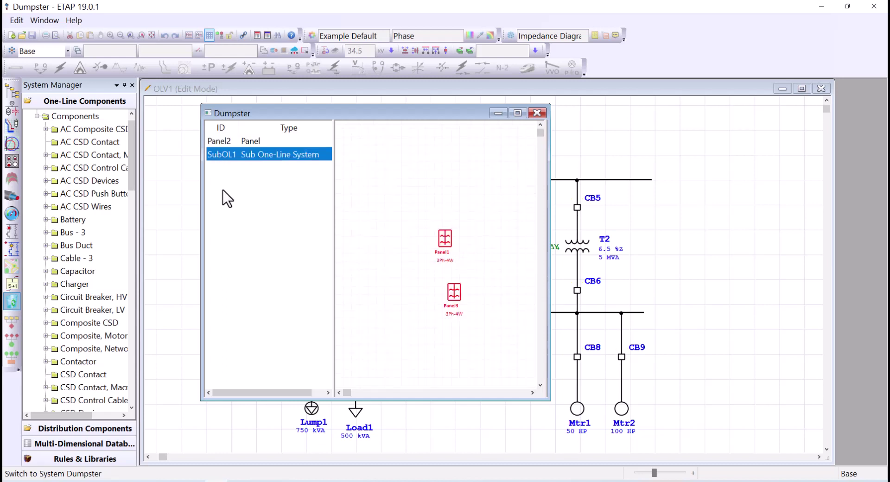
pyautogui.click(220, 142)
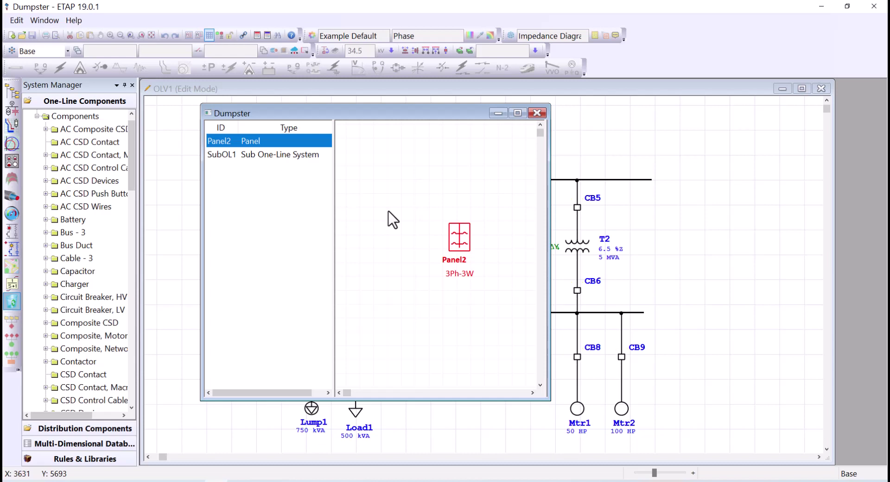
pyautogui.click(252, 156)
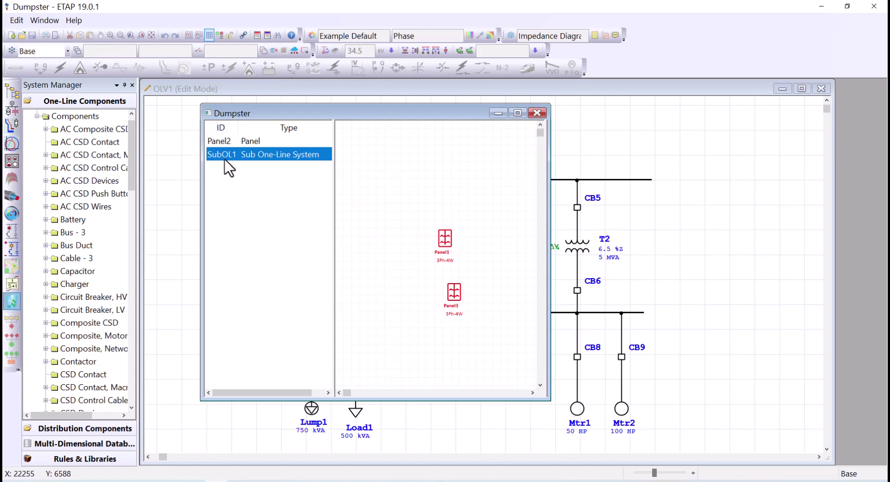
pyautogui.click(538, 121)
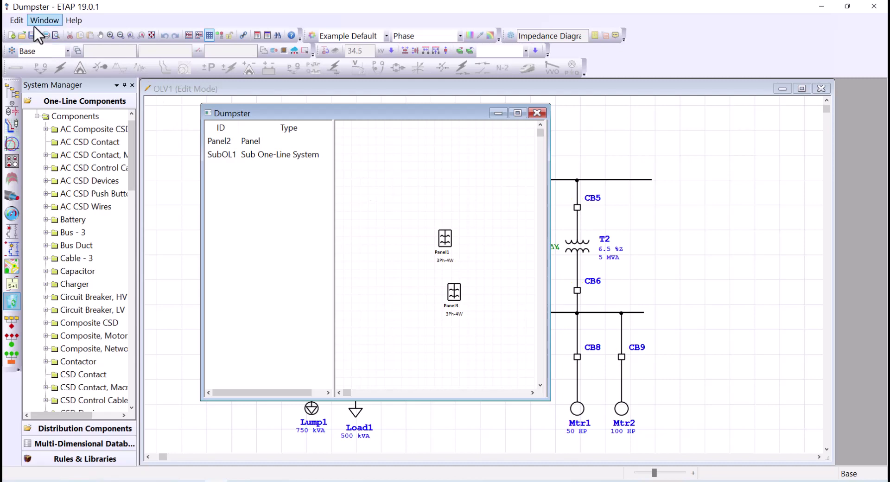
# Purge all cells from the Dumpster.
pyautogui.click(18, 21)
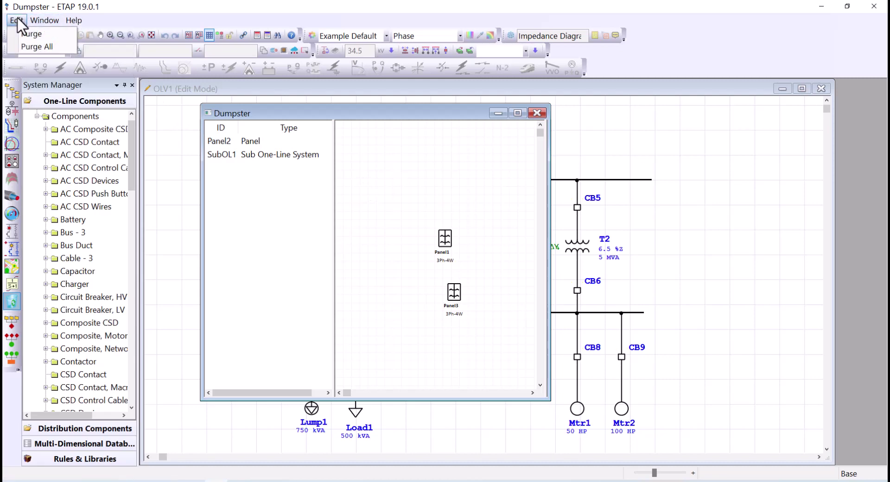
pyautogui.click(26, 47)
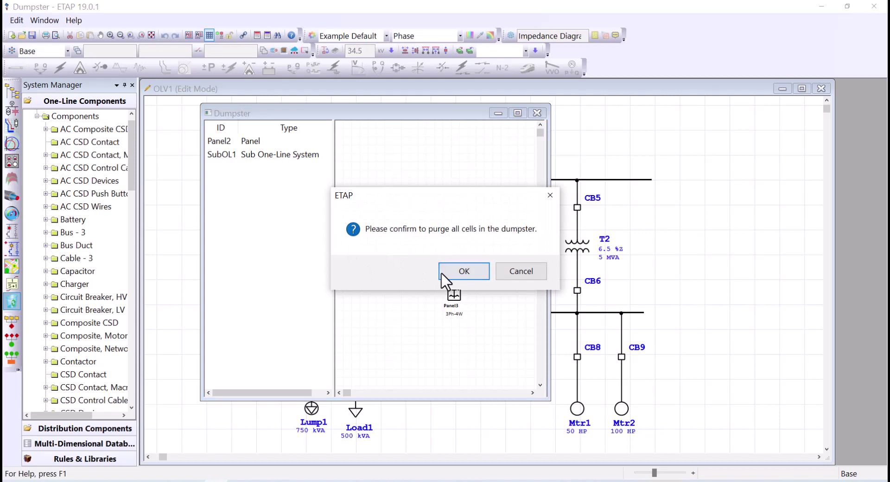
pyautogui.click(461, 272)
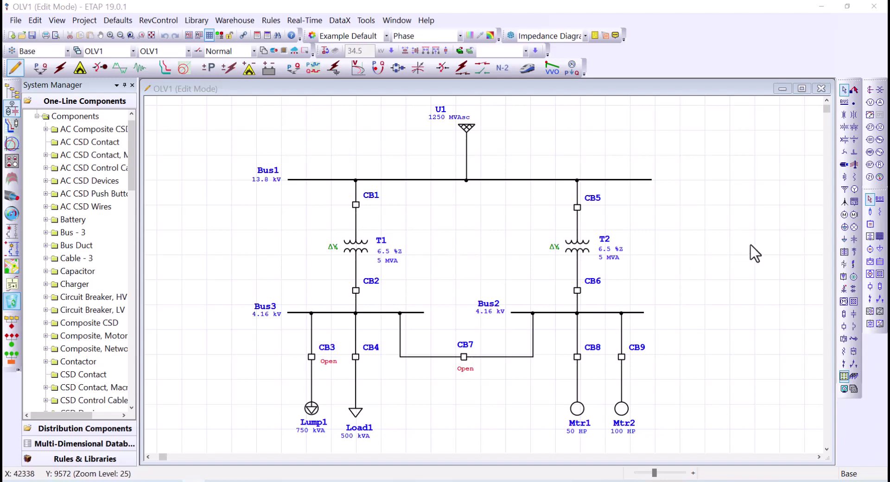
# Place a wind turbine generator to the right of Bus1 and delete it from the diagram.
pyautogui.click(724, 220)
pyautogui.click(733, 208)
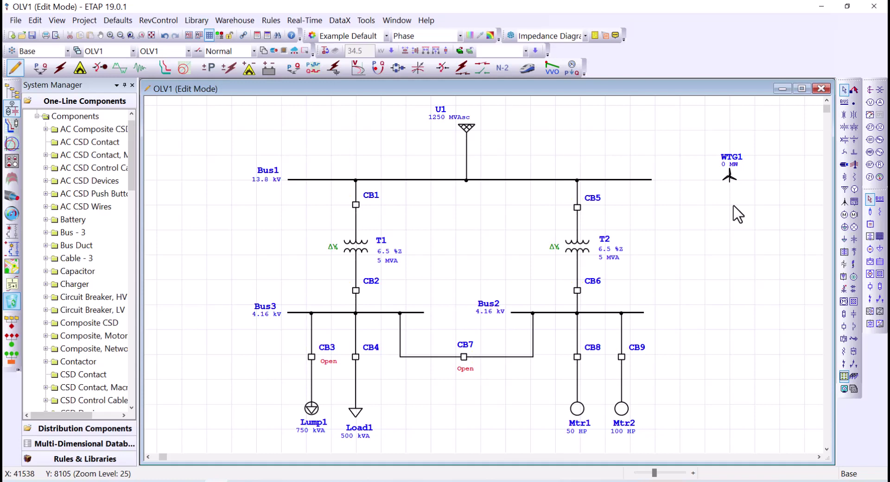
pyautogui.click(730, 177)
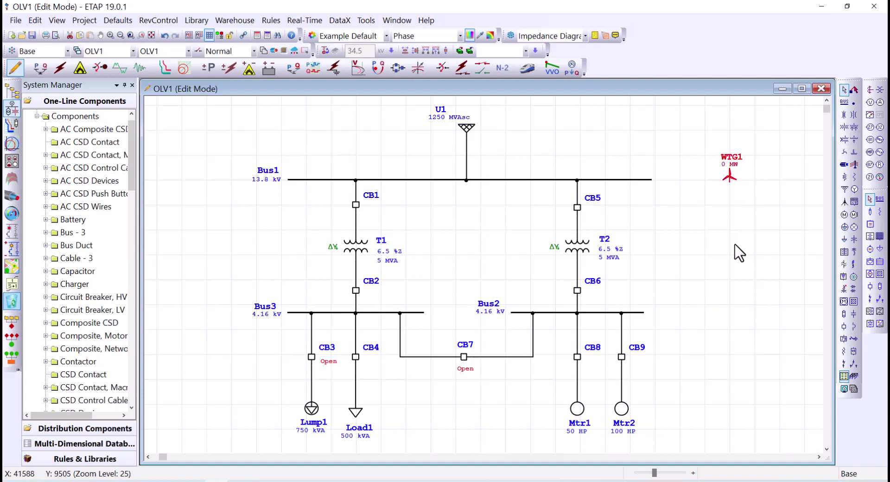
pyautogui.press('Delete')
# View the wind turbine generator in the System Dumpster and move it from there back to the one-line diagram.
pyautogui.click(12, 301)
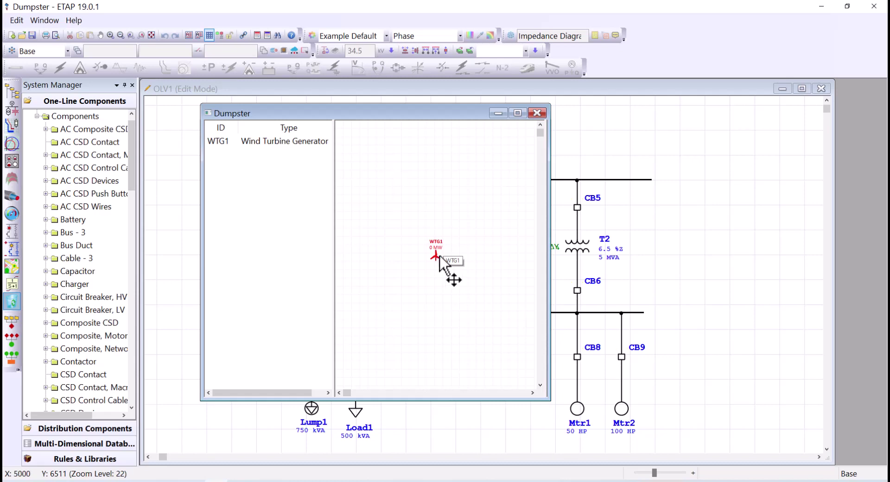
pyautogui.click(752, 243)
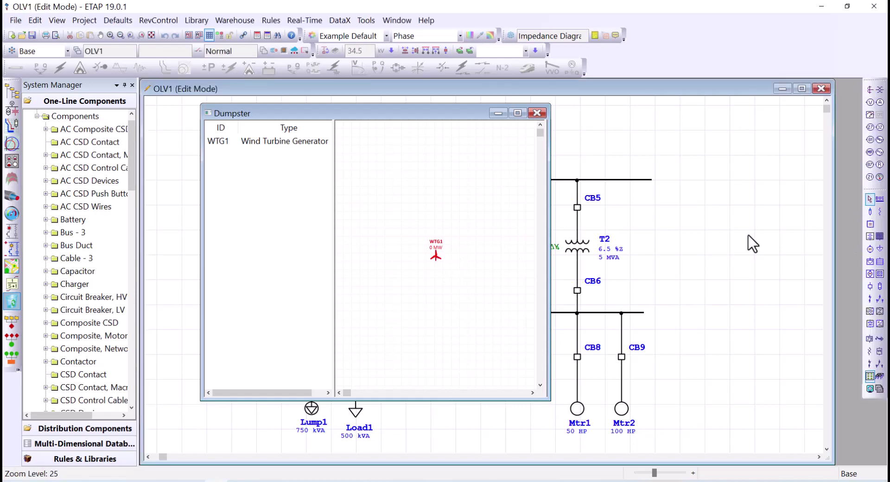
pyautogui.rightClick(713, 237)
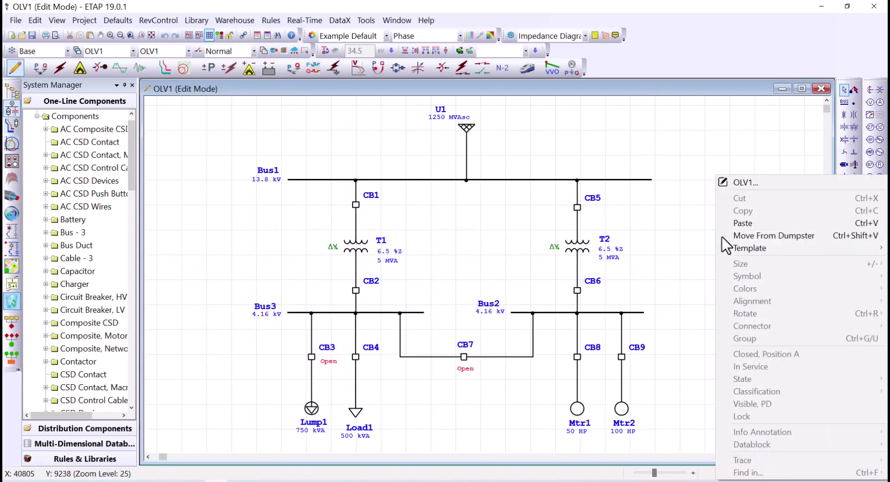
pyautogui.click(749, 240)
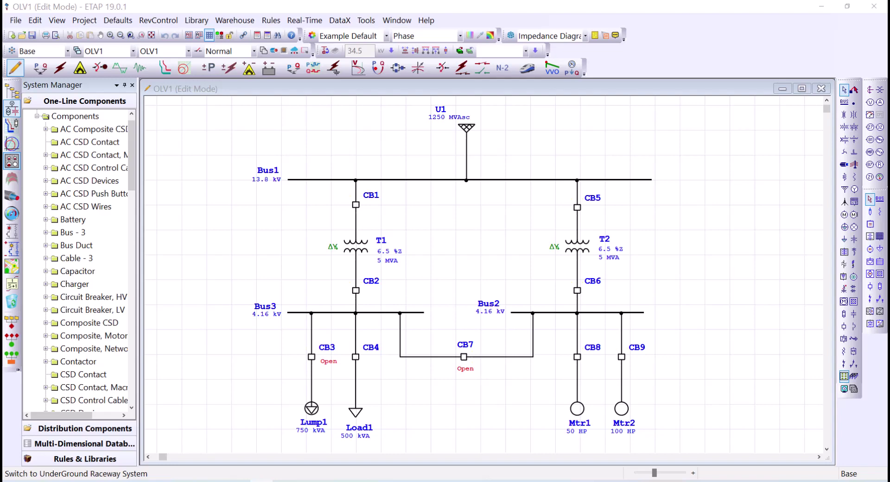
# Open the default properties for induction machines in the load, motor and shunt category.
pyautogui.click(162, 258)
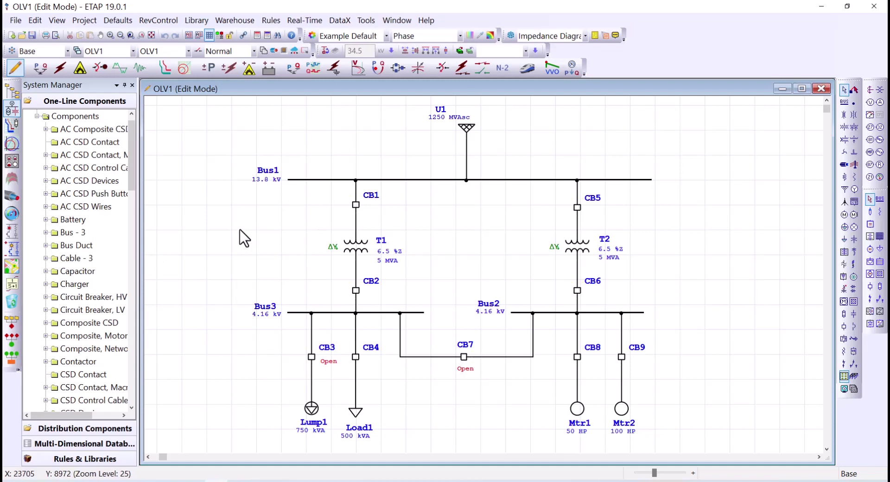
pyautogui.click(118, 21)
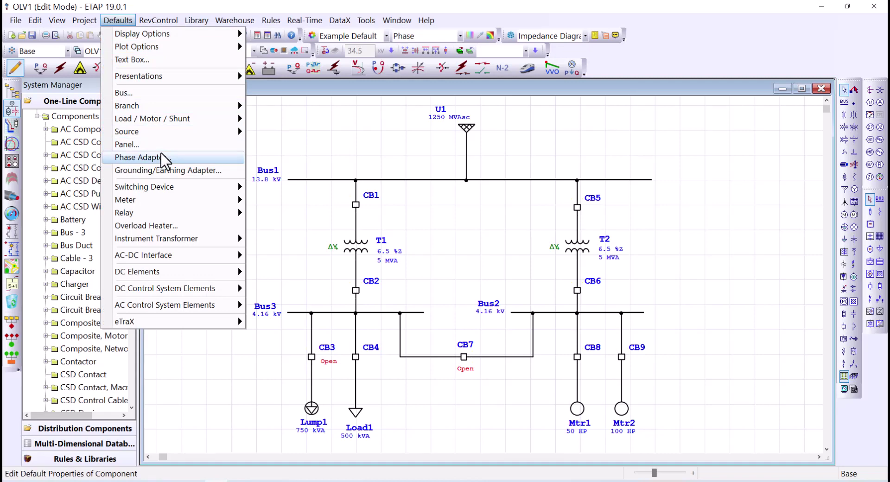
pyautogui.moveTo(172, 122)
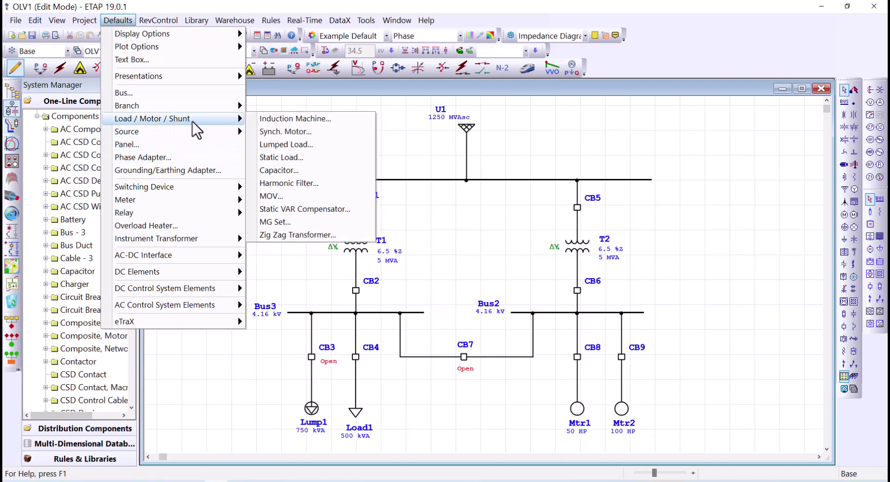
pyautogui.click(294, 121)
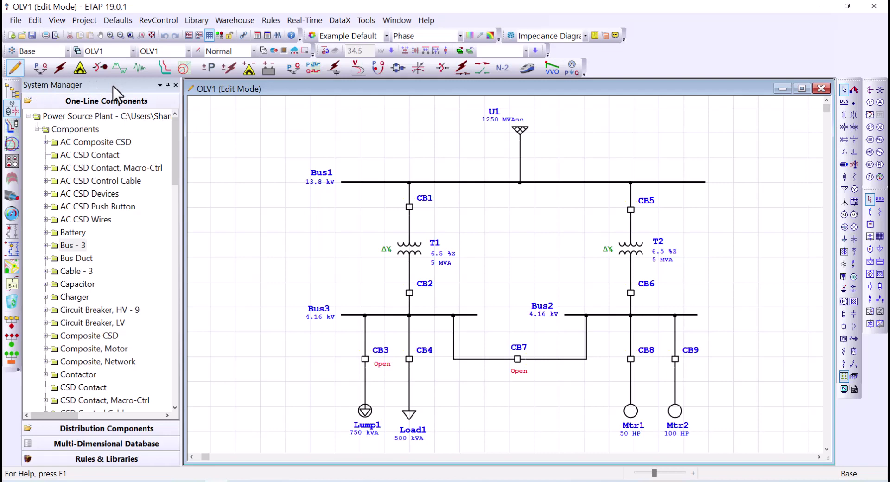
# Hide and restore the System Manager, and expand and collapse its Battery component folder.
pyautogui.click(12, 93)
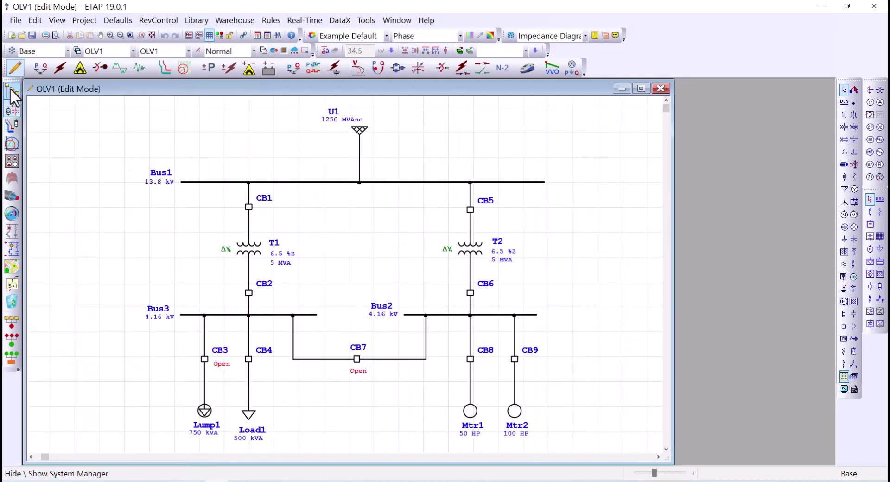
pyautogui.click(13, 93)
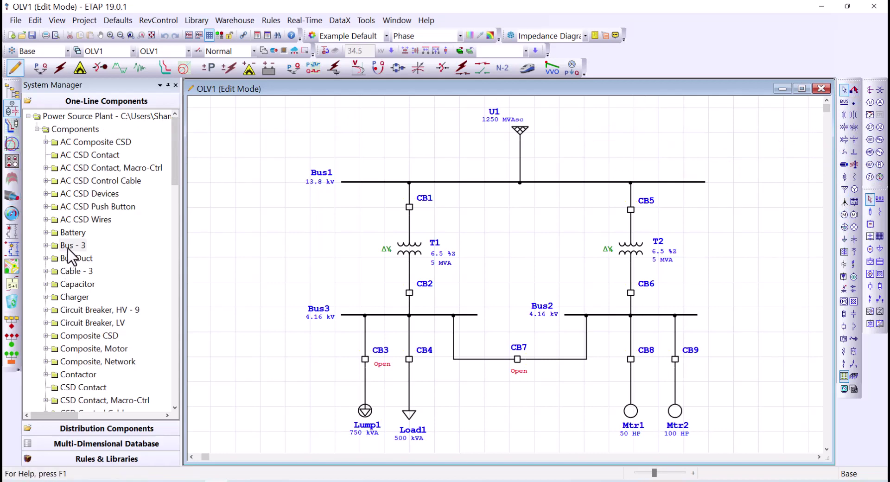
pyautogui.click(74, 233)
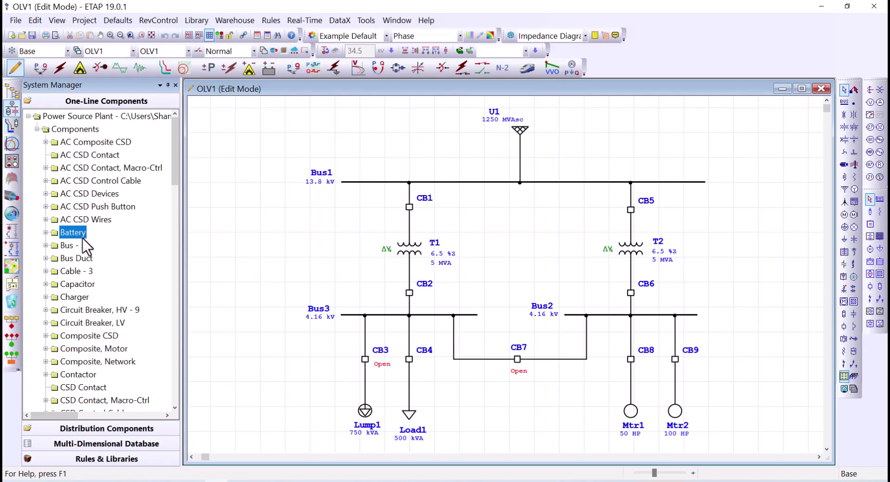
pyautogui.click(250, 250)
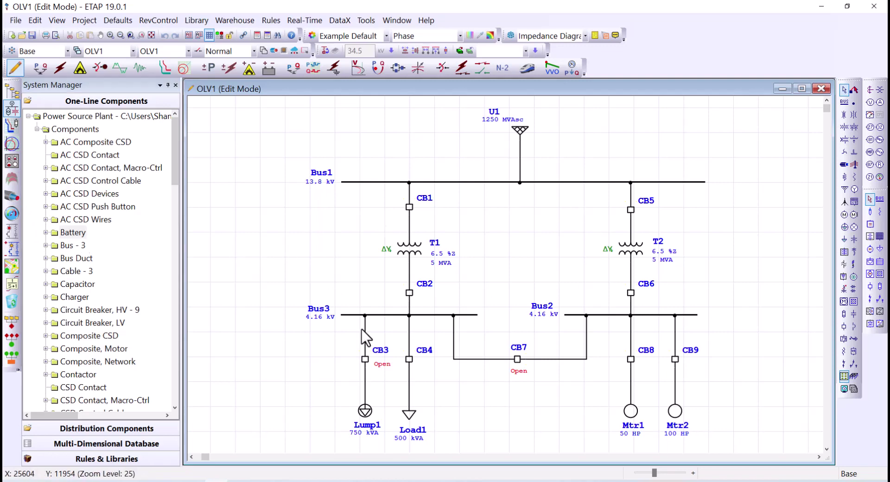
pyautogui.doubleClick(50, 233)
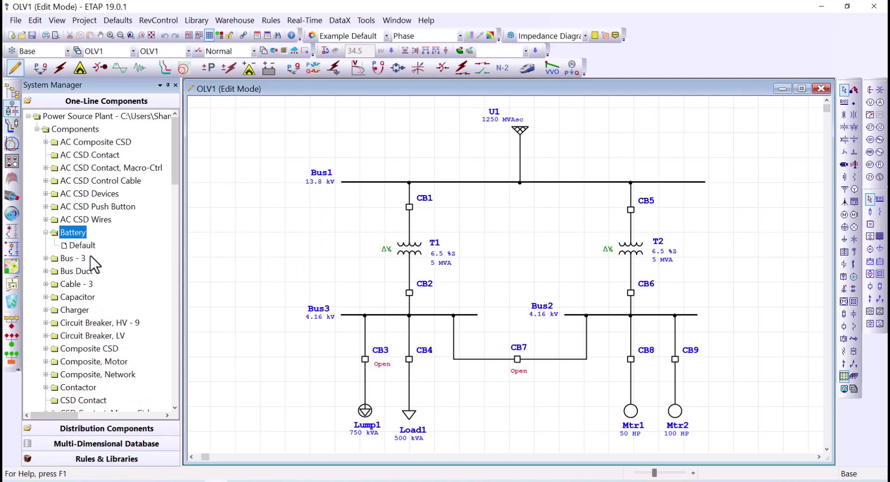
pyautogui.click(46, 232)
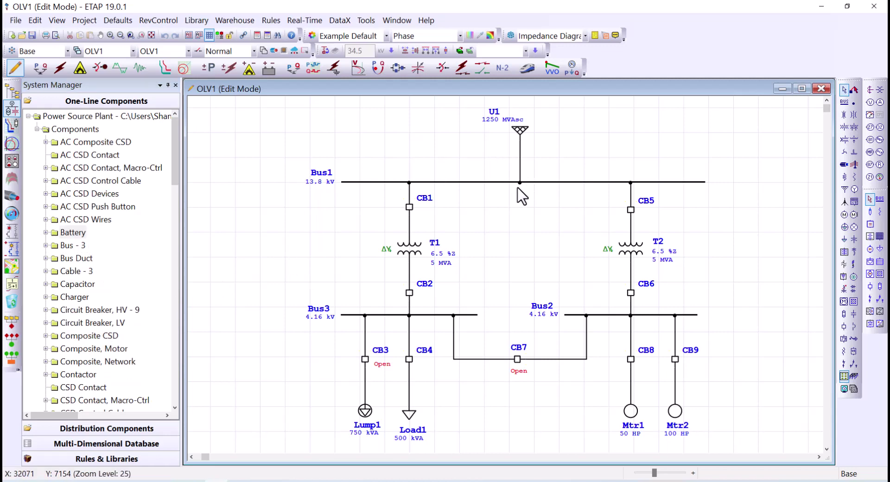
# Expand the Bus folder in the System Manager and select Bus1, Bus2 and Bus3 in turn to locate them on the diagram.
pyautogui.click(46, 245)
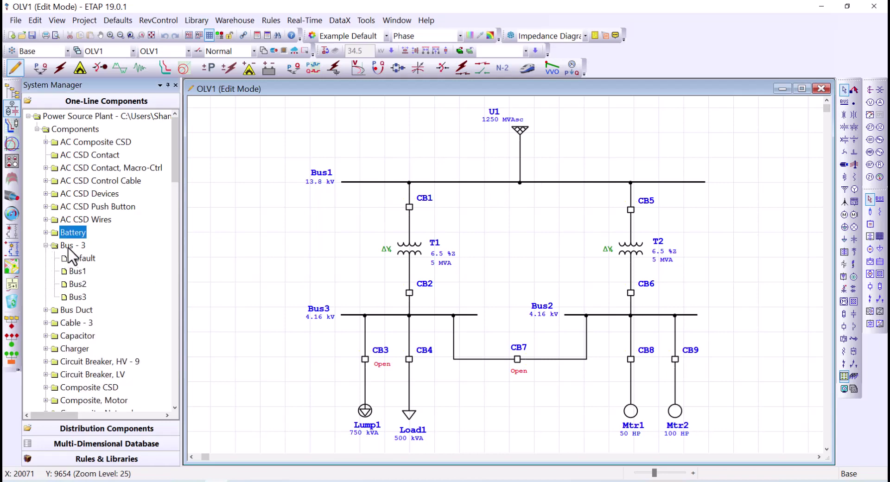
pyautogui.click(75, 271)
pyautogui.click(77, 284)
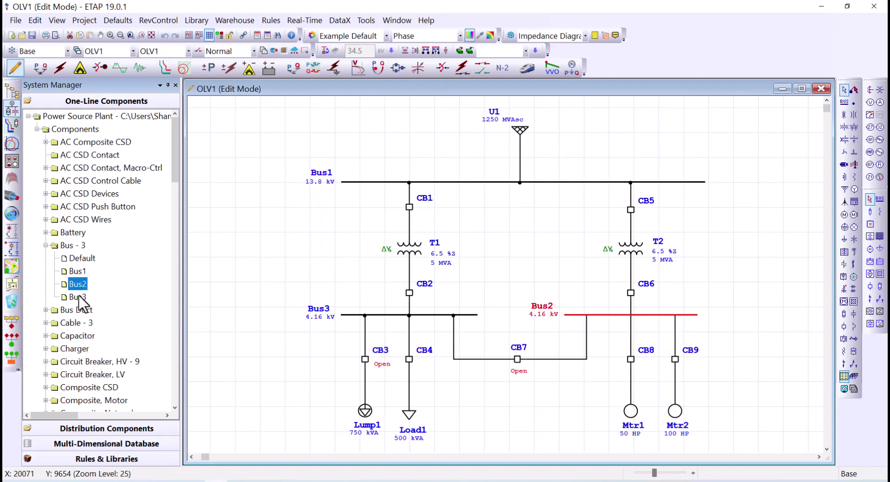
pyautogui.click(78, 297)
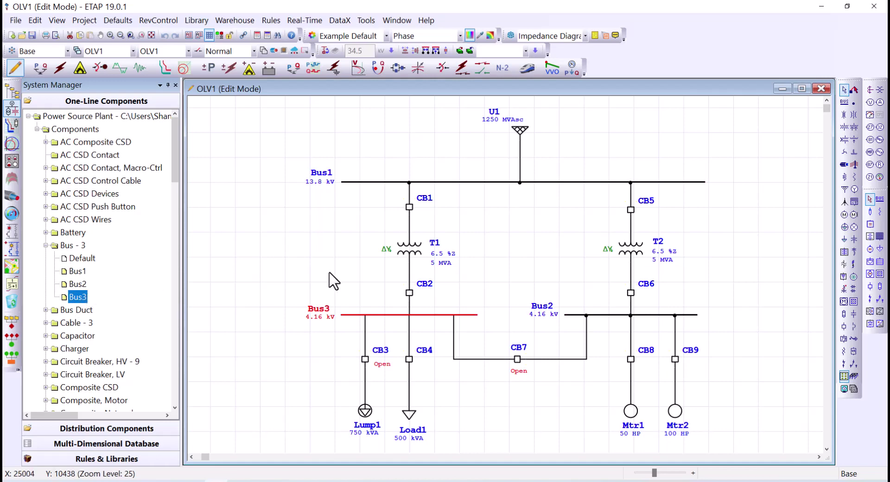
# Open the properties of the Default bus from the System Manager's Bus folder.
pyautogui.click(78, 258)
pyautogui.rightClick(77, 257)
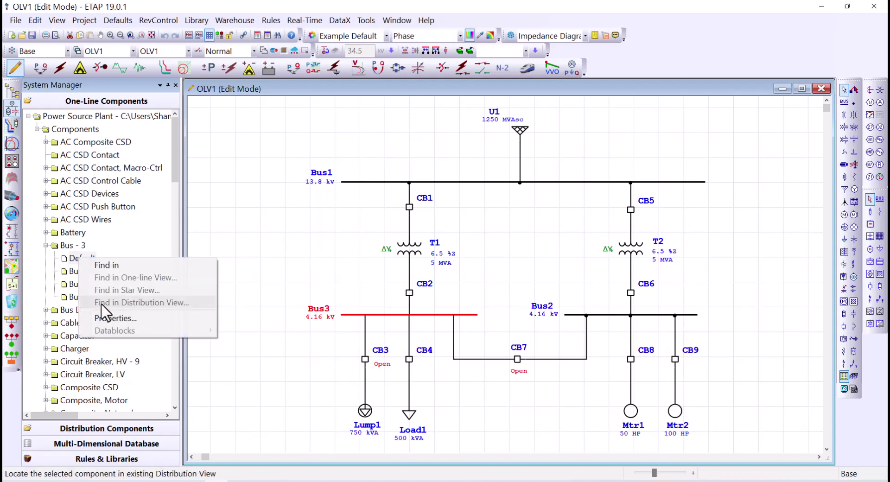
pyautogui.click(112, 317)
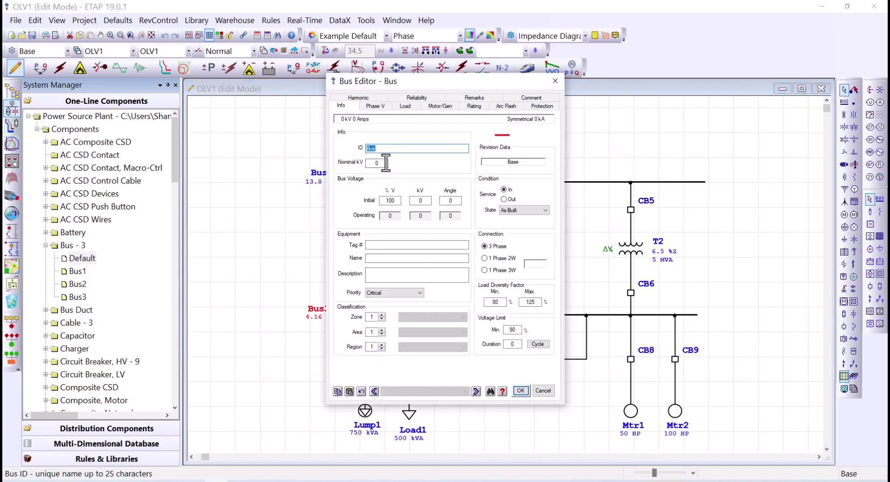
# Close the Default bus properties and check which one-line presentations are available, keeping OLV1 active.
pyautogui.click(520, 391)
pyautogui.click(78, 271)
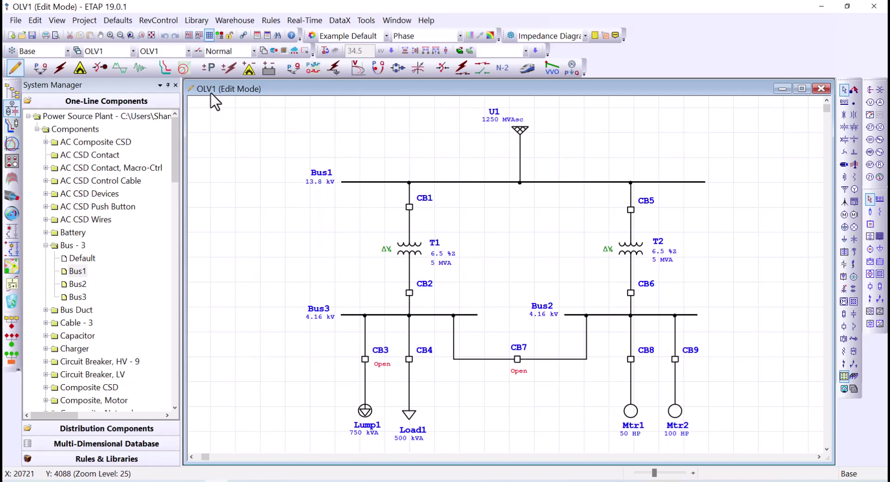
pyautogui.click(133, 51)
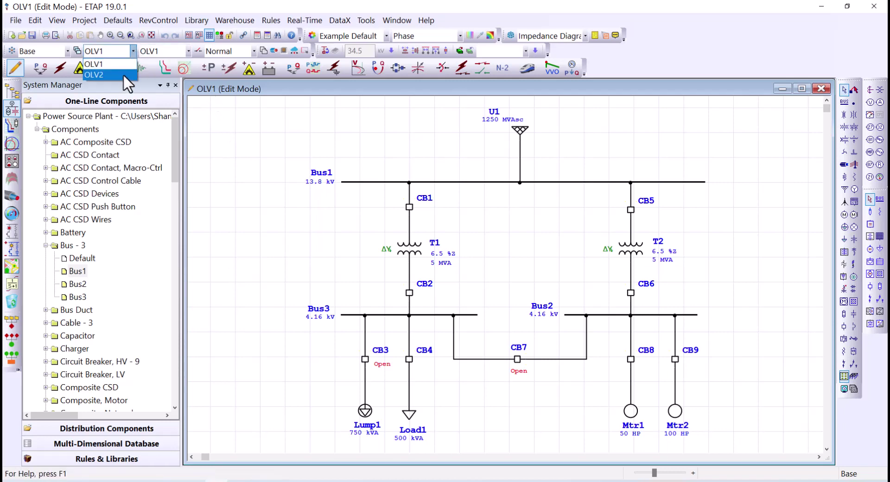
pyautogui.click(265, 207)
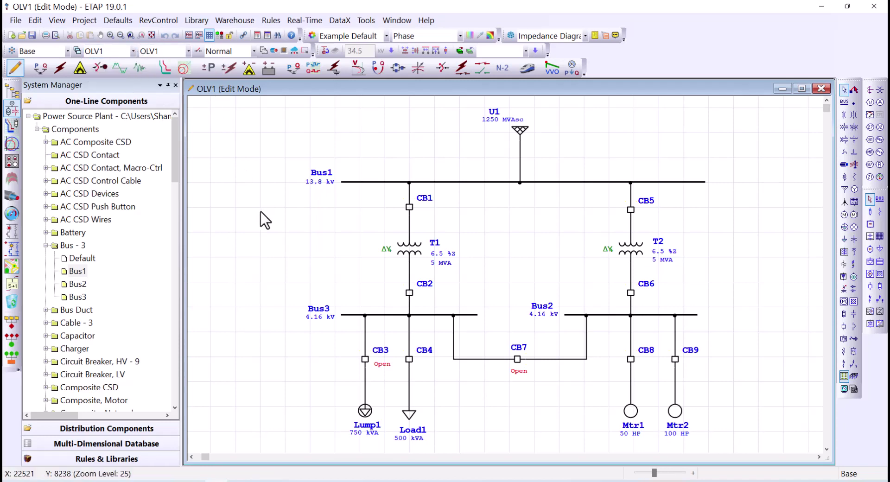
# Locate Bus1 from the System Manager with Find in One-line View, choosing the OLV1 presentation.
pyautogui.click(76, 272)
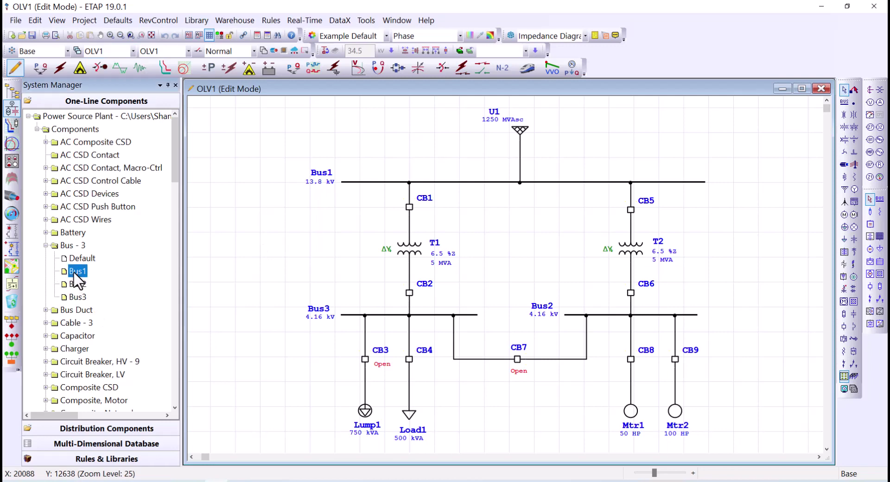
pyautogui.rightClick(75, 272)
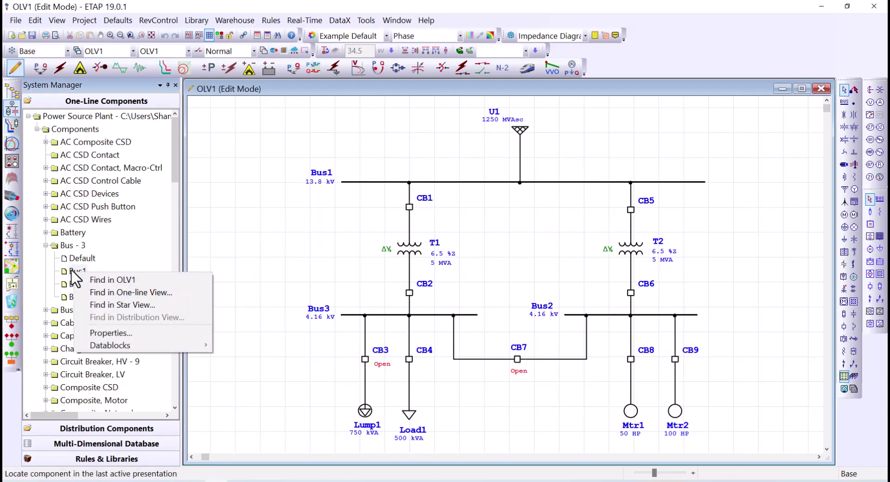
pyautogui.click(144, 296)
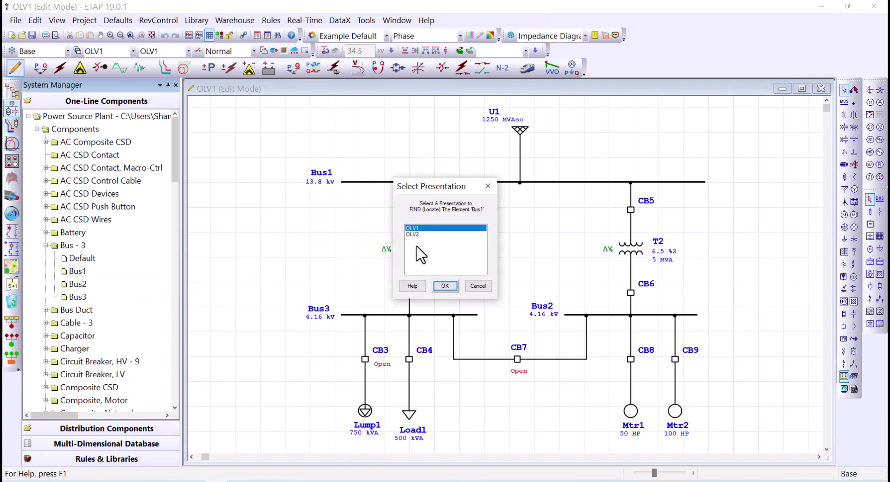
pyautogui.click(450, 287)
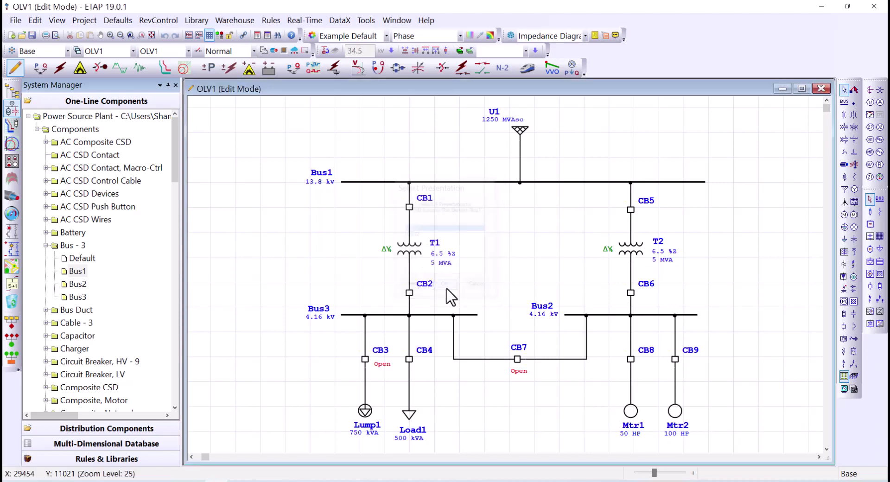
# Browse the Multi-Dimensional Database, expanding the Status configurations and One-Line Diagrams folders and selecting OLV1.
pyautogui.click(107, 443)
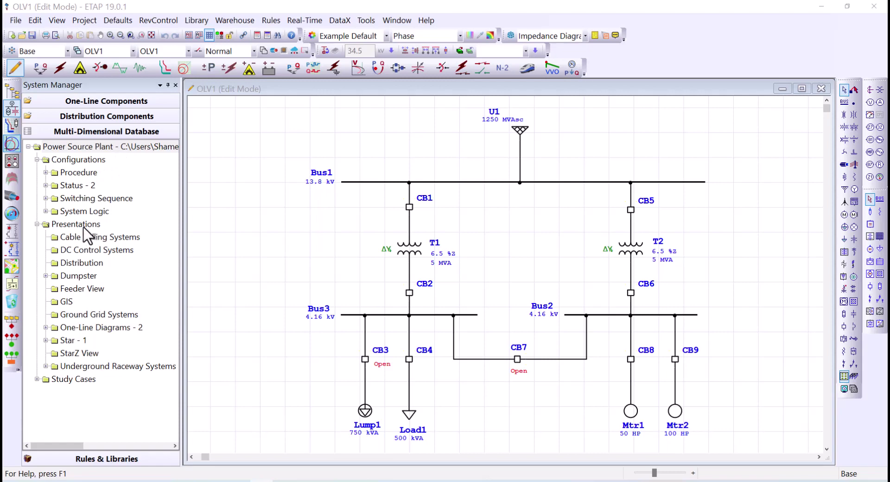
pyautogui.click(69, 388)
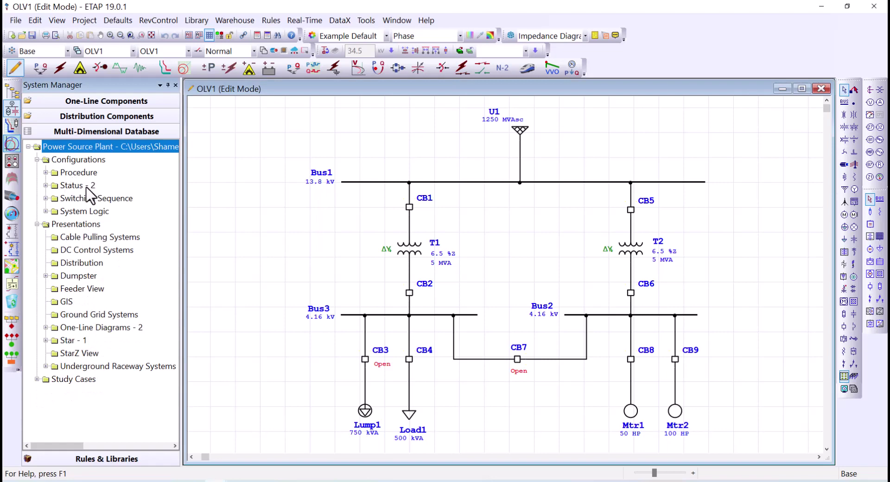
pyautogui.click(45, 185)
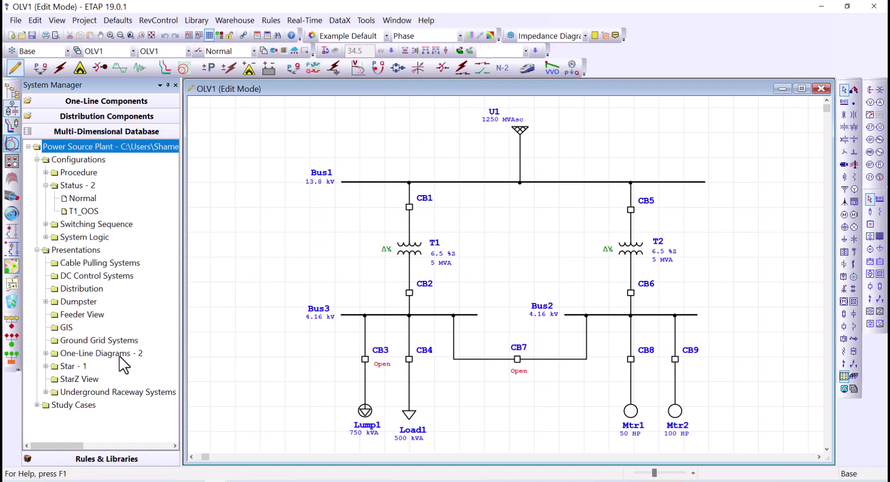
pyautogui.click(46, 353)
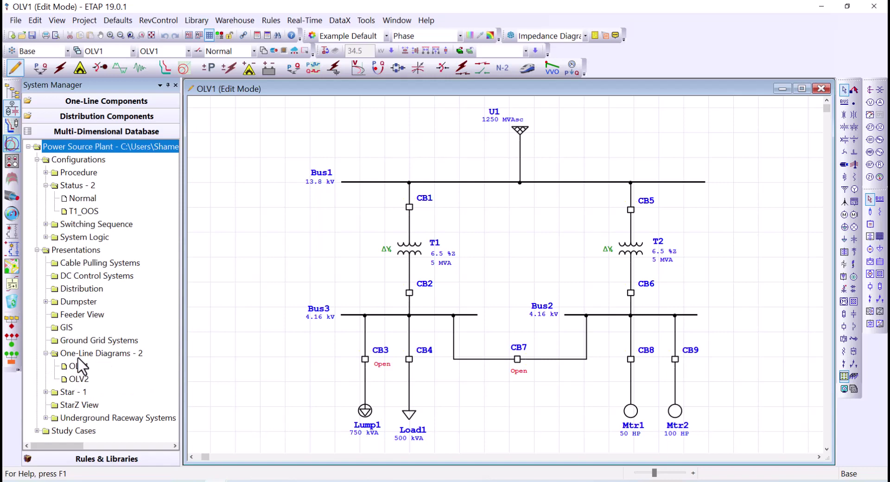
pyautogui.click(78, 368)
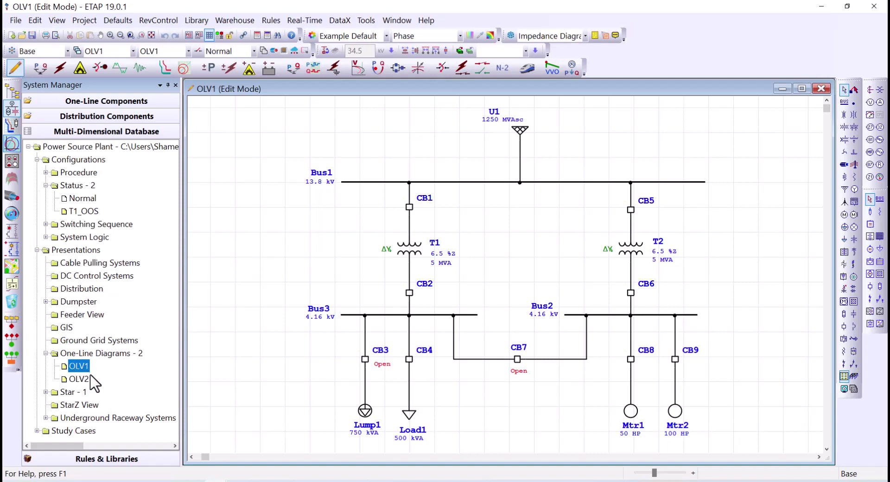
# Expand the Study Cases and Load Flow folders and open the LF - Default study case.
pyautogui.scroll(-4, 93, 268)
pyautogui.click(36, 275)
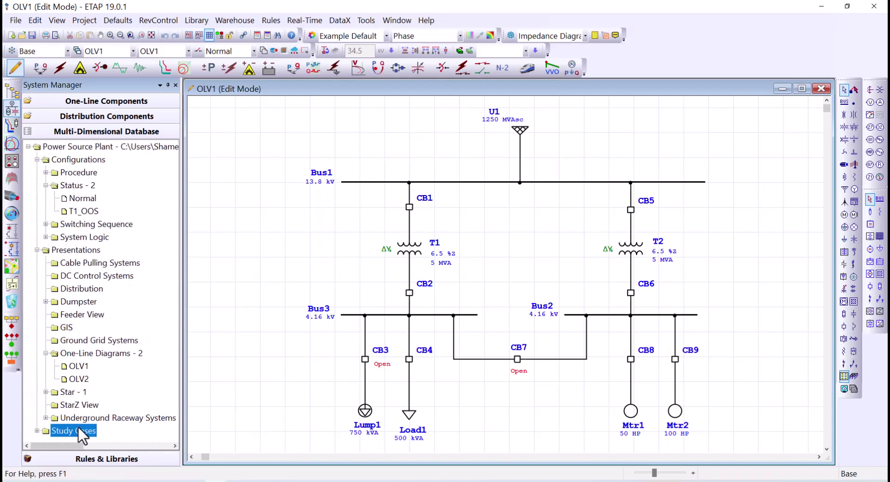
pyautogui.click(37, 431)
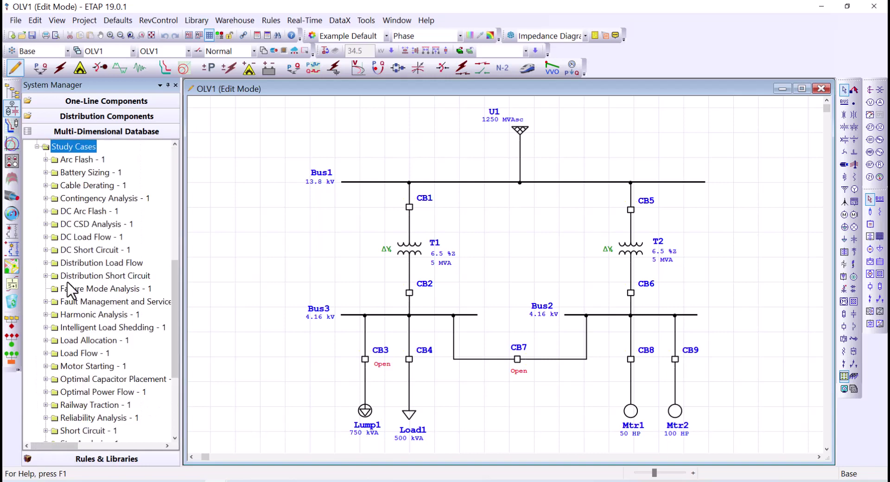
pyautogui.scroll(-2, 83, 361)
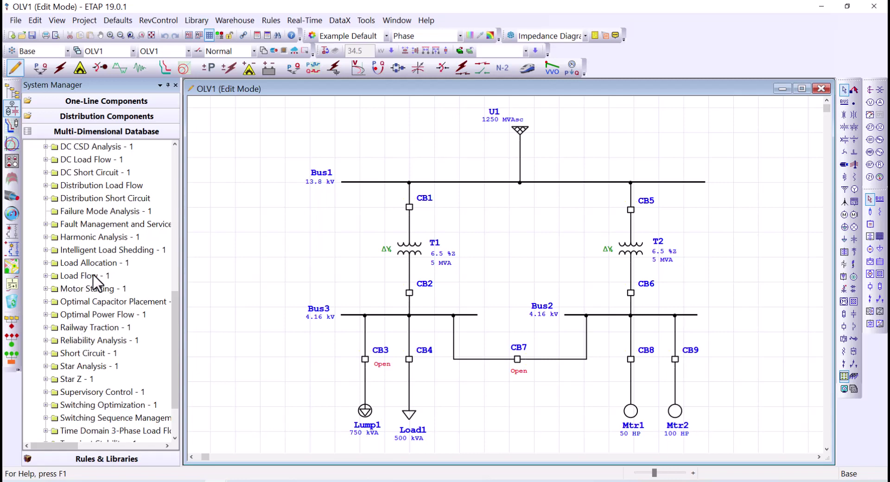
pyautogui.click(45, 276)
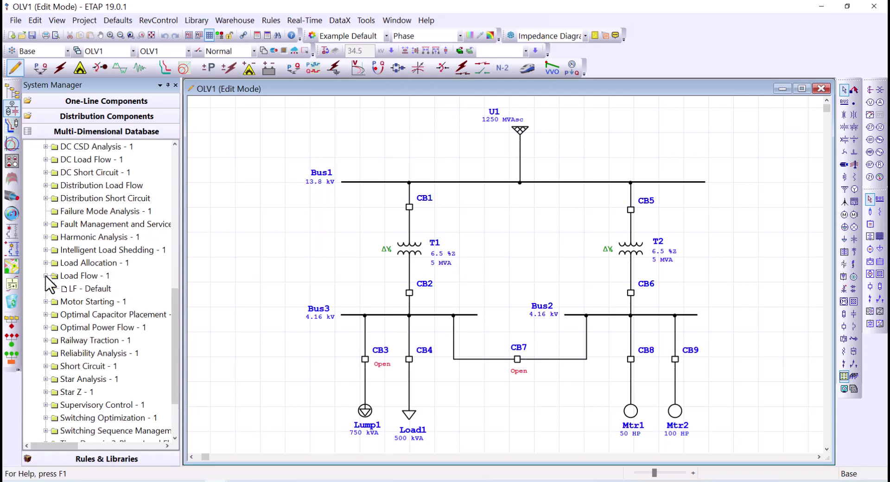
pyautogui.doubleClick(75, 290)
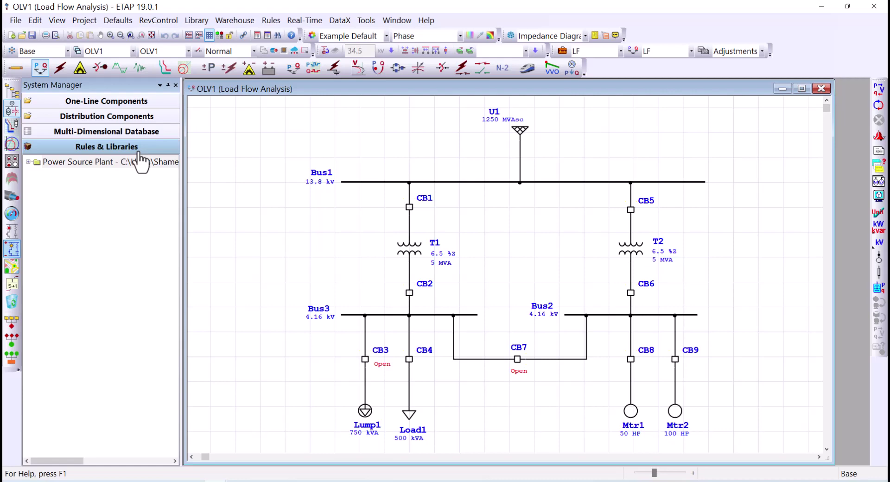
# Expand the project's Libraries folder under Rules & Libraries to browse the library types, and collapse it.
pyautogui.click(28, 161)
pyautogui.click(36, 176)
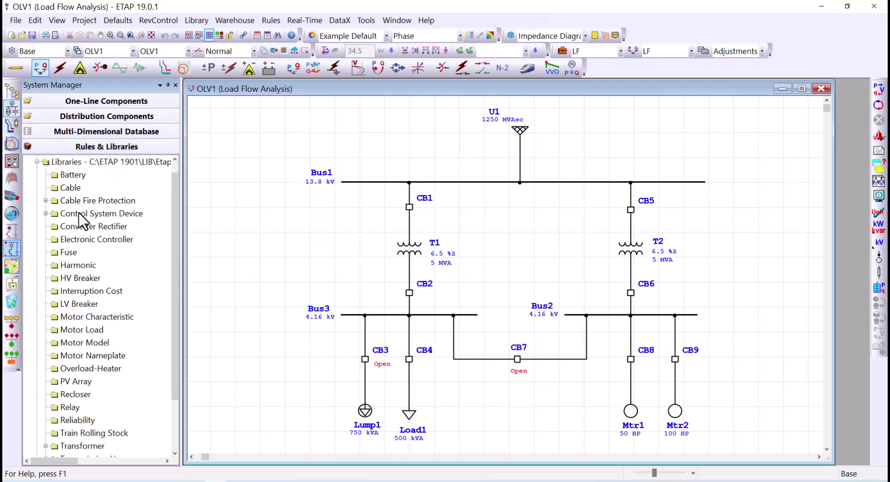
pyautogui.click(12, 161)
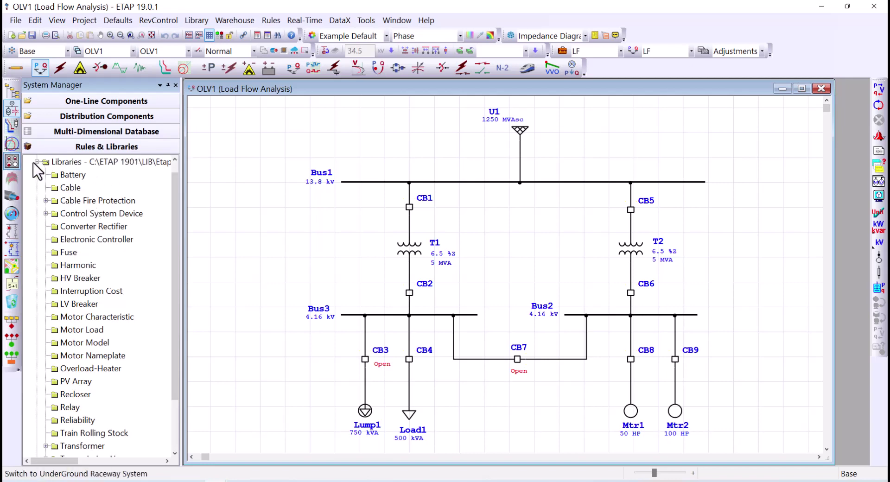
pyautogui.click(37, 161)
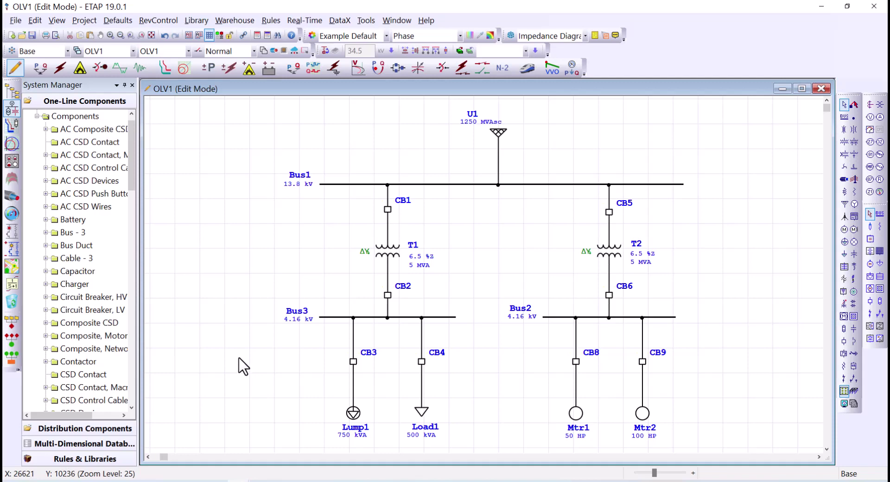
# Highlight the elements directly connected to Bus3 and those connected to Lump1, clearing the selection after each.
pyautogui.keyDown('alt'); pyautogui.click(332, 318); pyautogui.keyUp('alt')
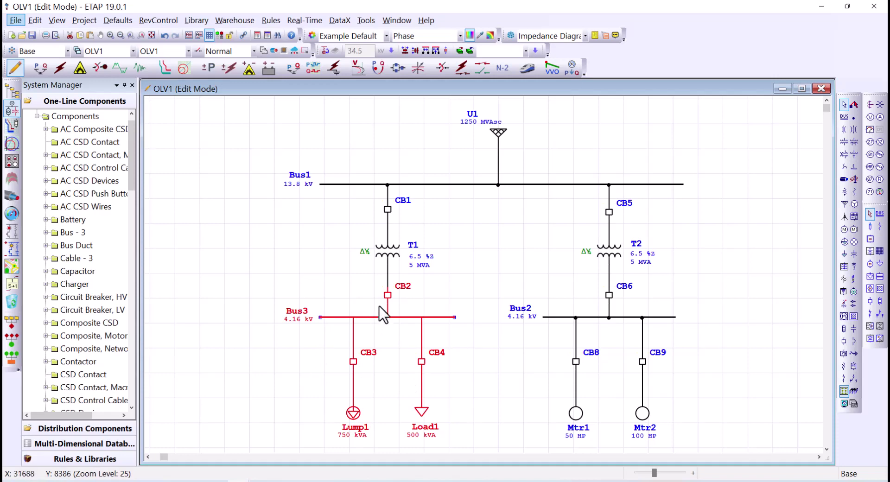
pyautogui.click(305, 358)
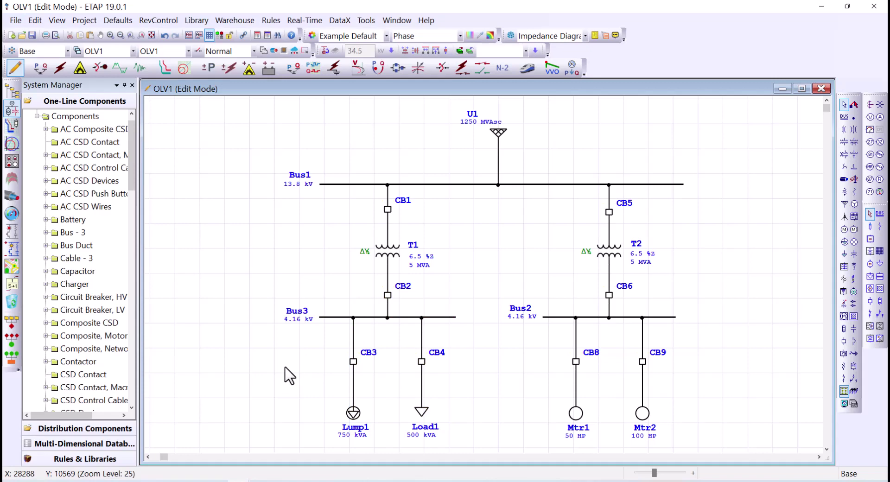
pyautogui.click(351, 412)
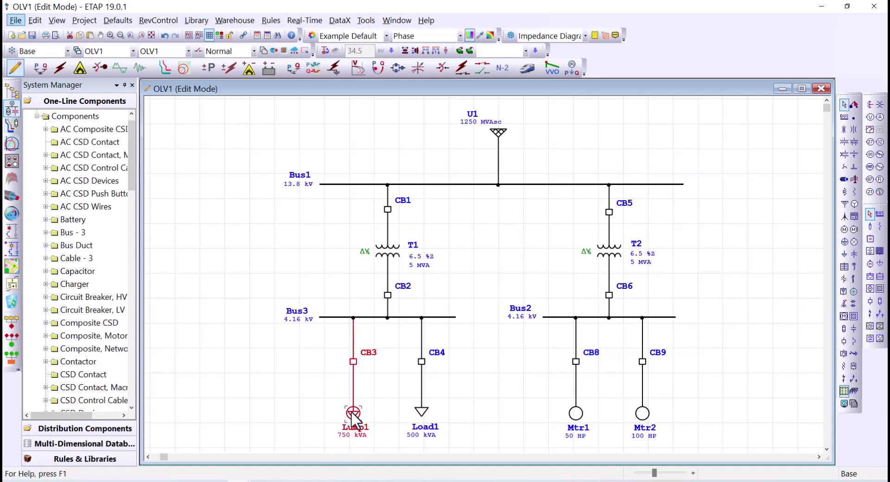
pyautogui.click(278, 405)
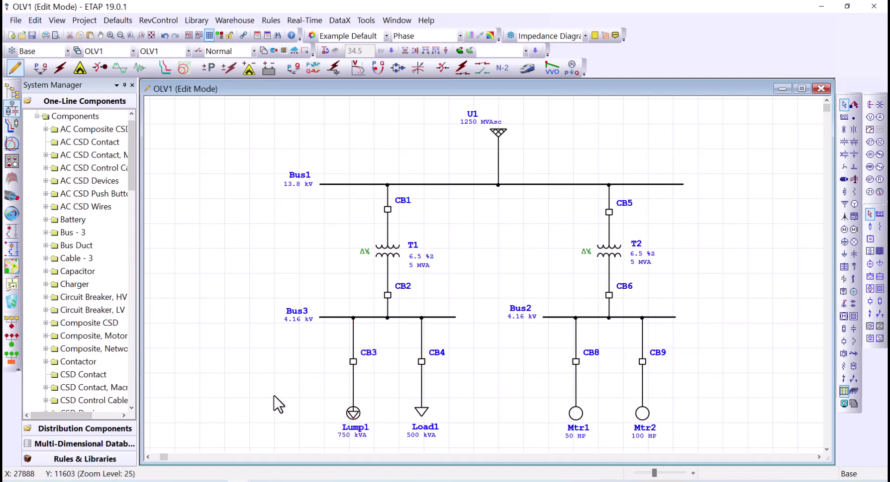
# Highlight the upstream path from Lump1 through T1 to Bus1, and clear the selection.
pyautogui.click(255, 360)
pyautogui.click(353, 412)
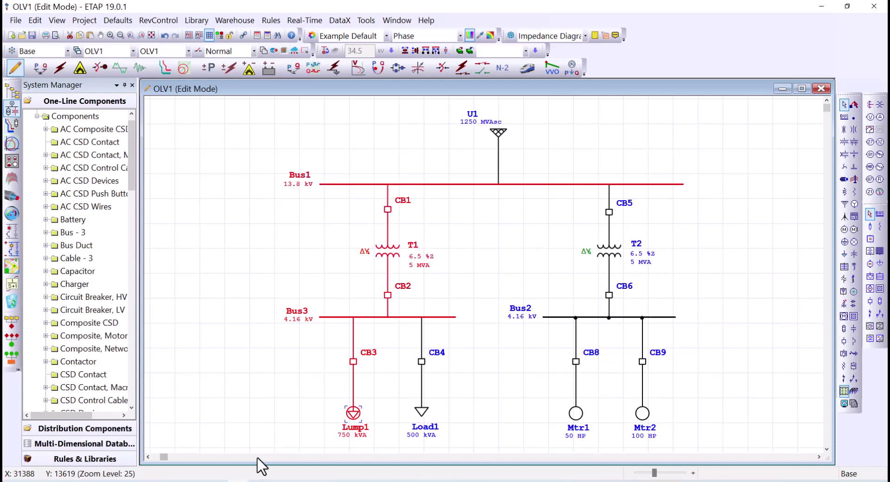
pyautogui.click(212, 403)
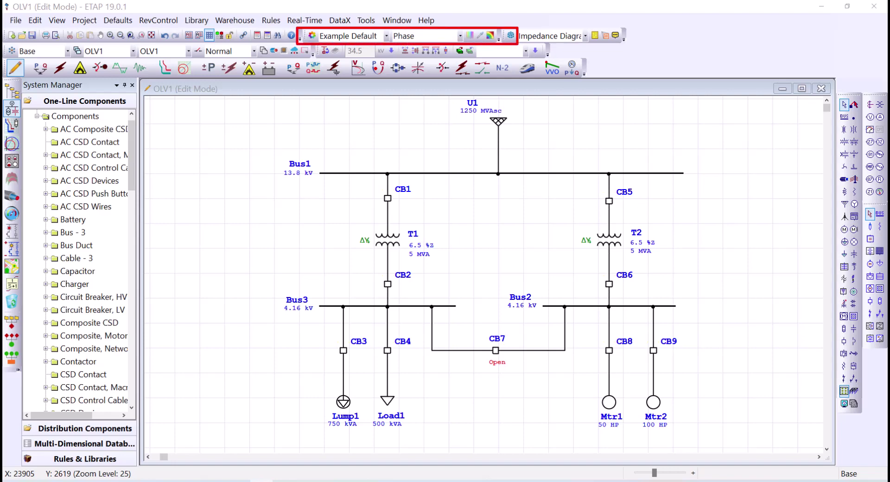
# Preview the Contrast (Black) and ETAP (Default) themes on the diagram and restore the Example Default theme.
pyautogui.click(496, 119)
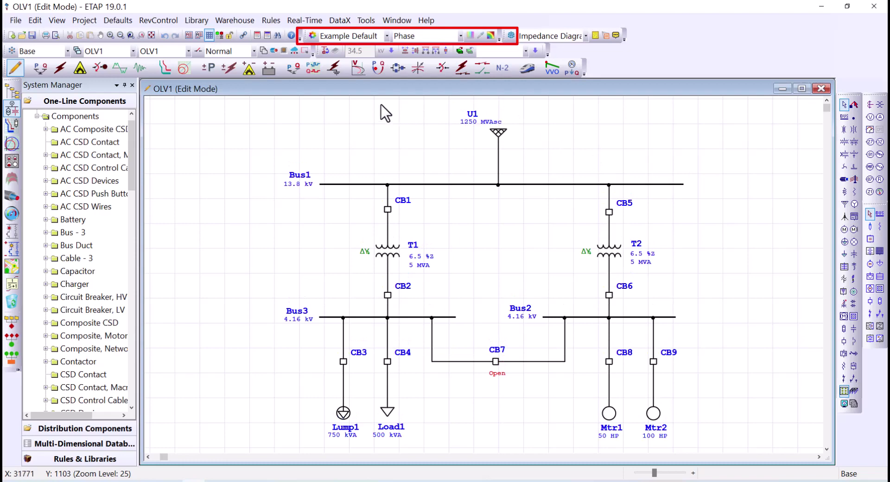
pyautogui.click(387, 37)
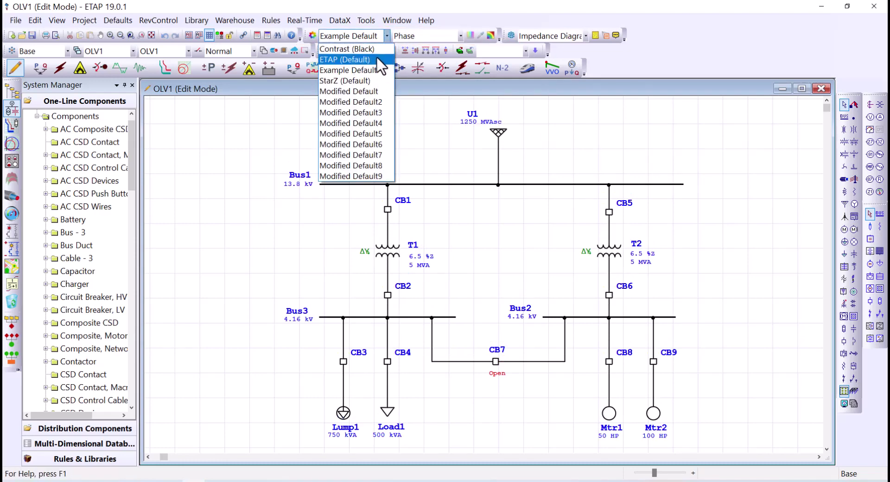
pyautogui.click(375, 49)
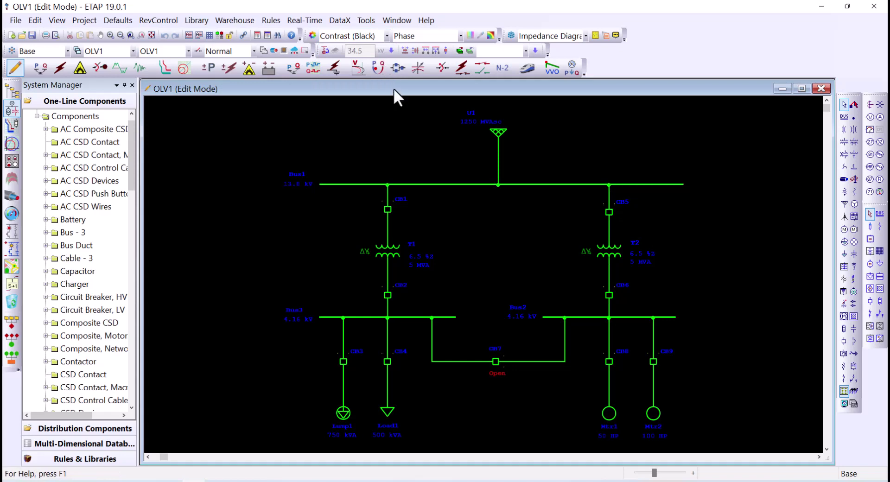
pyautogui.click(387, 35)
pyautogui.click(379, 59)
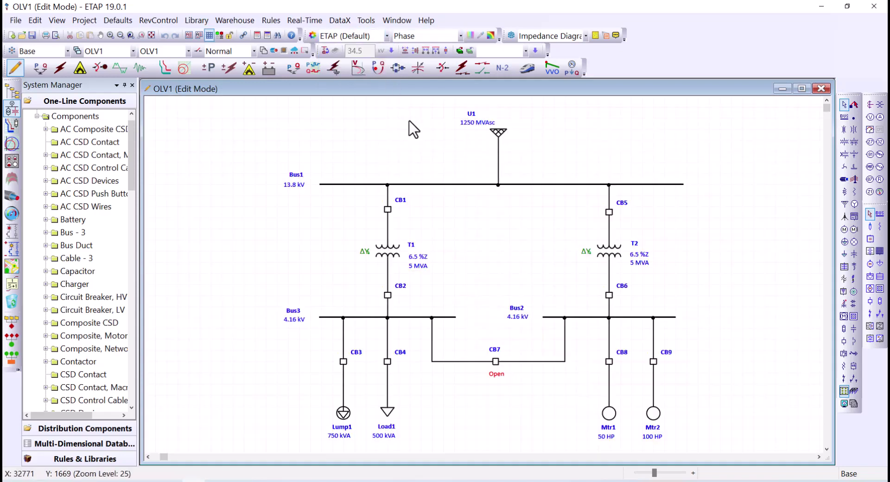
pyautogui.click(387, 36)
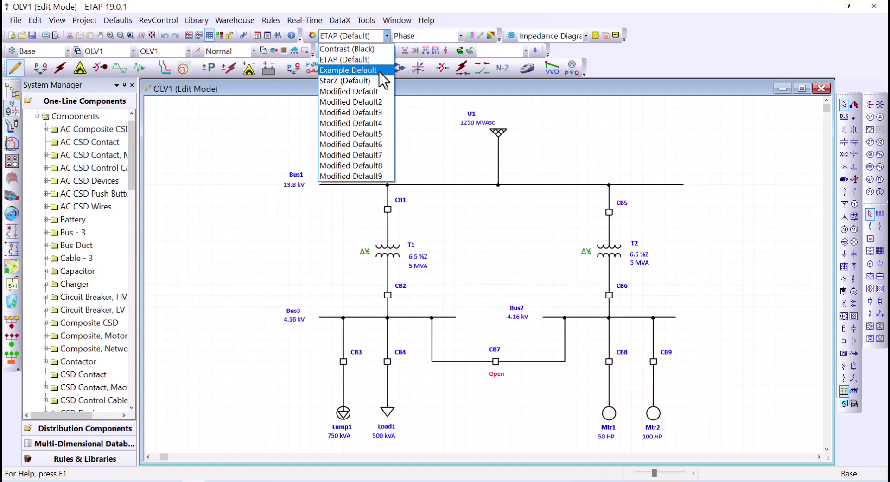
pyautogui.click(383, 71)
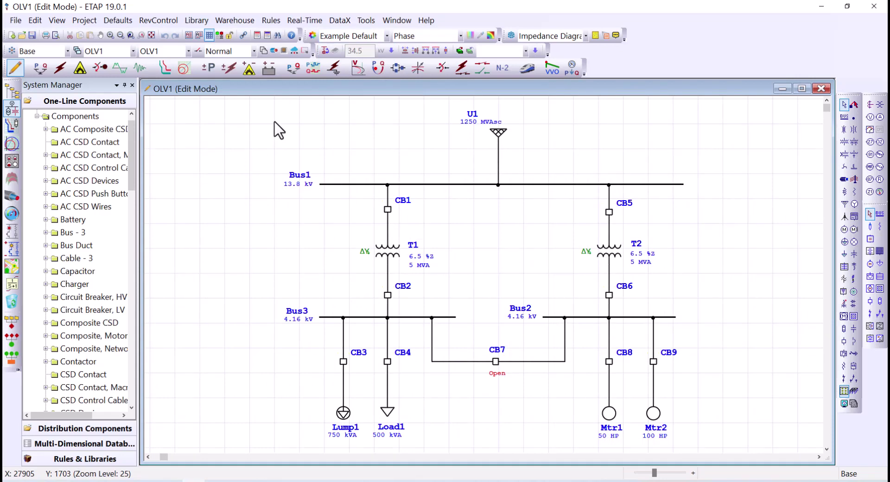
# Open the Theme Editor for the Example Default theme and toggle the visibility of the OLV Grid layer.
pyautogui.click(310, 35)
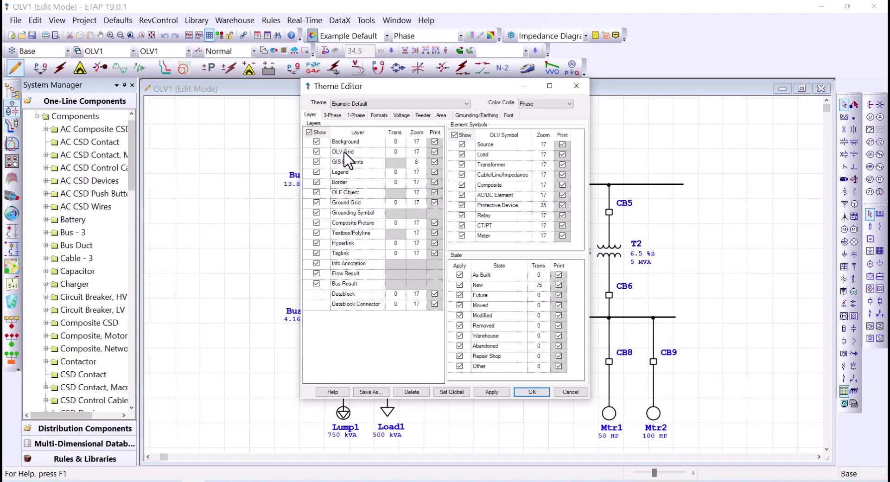
pyautogui.click(316, 152)
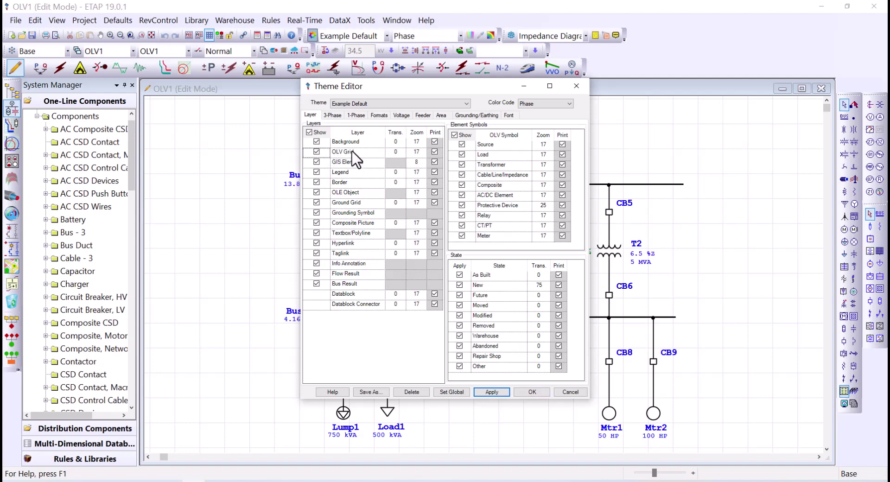
# Inspect the GIS Elements zoom threshold and the OLV Grid layer's transparency and zoom options, and accept the theme settings.
pyautogui.click(416, 162)
pyautogui.write('8')
pyautogui.click(395, 152)
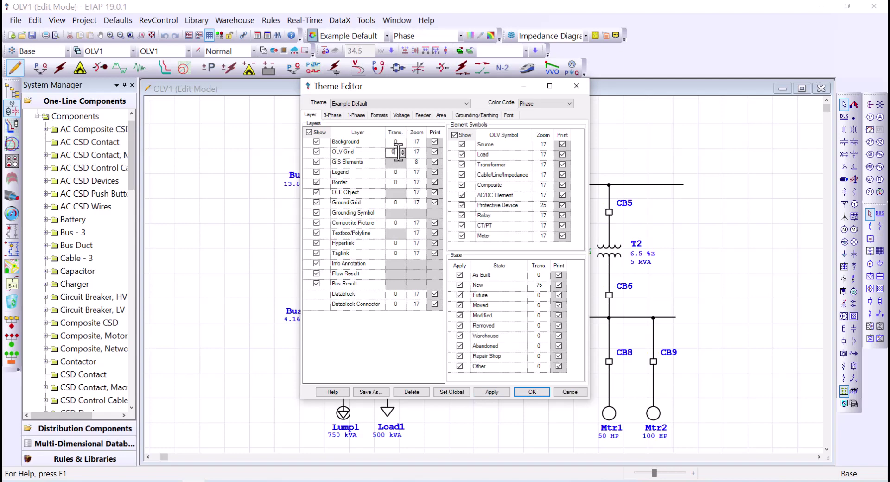
pyautogui.click(416, 151)
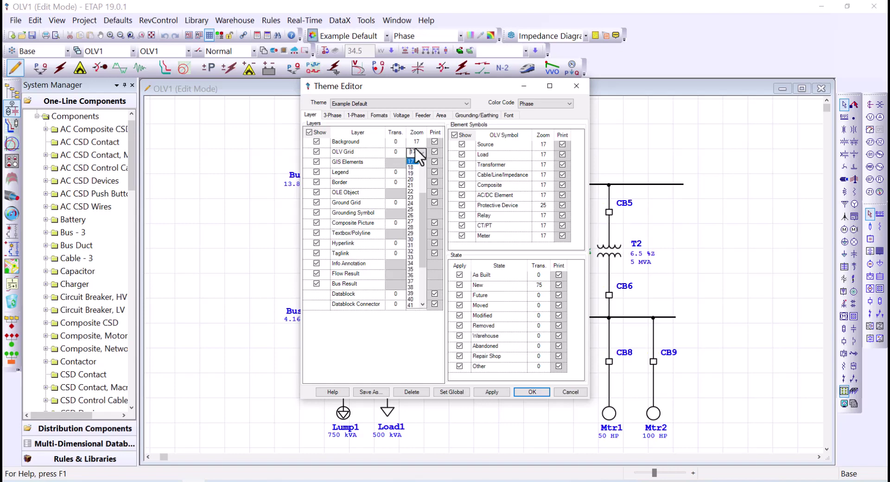
pyautogui.click(532, 392)
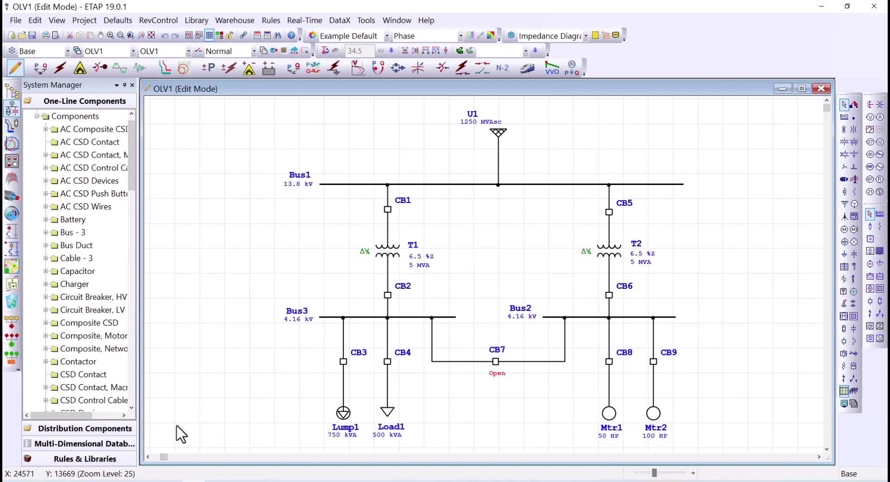
# Check which diagram elements stay displayed as the one-line view passes below the layer zoom threshold.
pyautogui.scroll(-7, 204, 340)
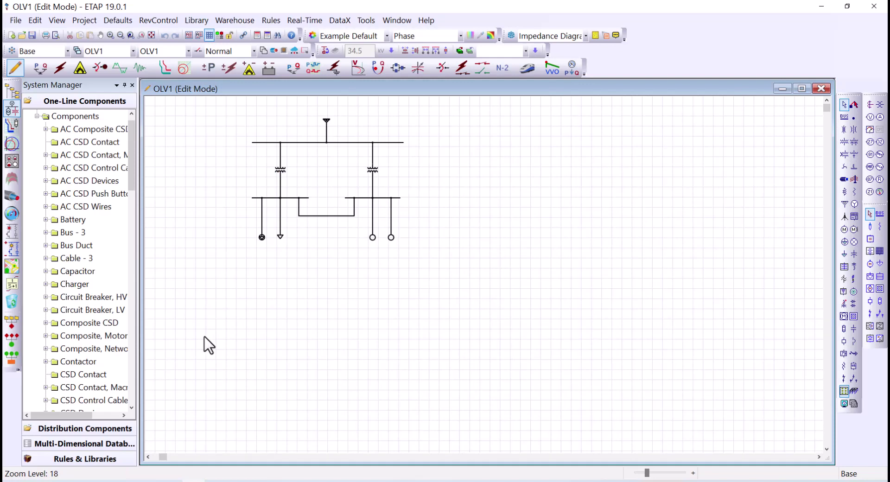
pyautogui.scroll(-1, 204, 345)
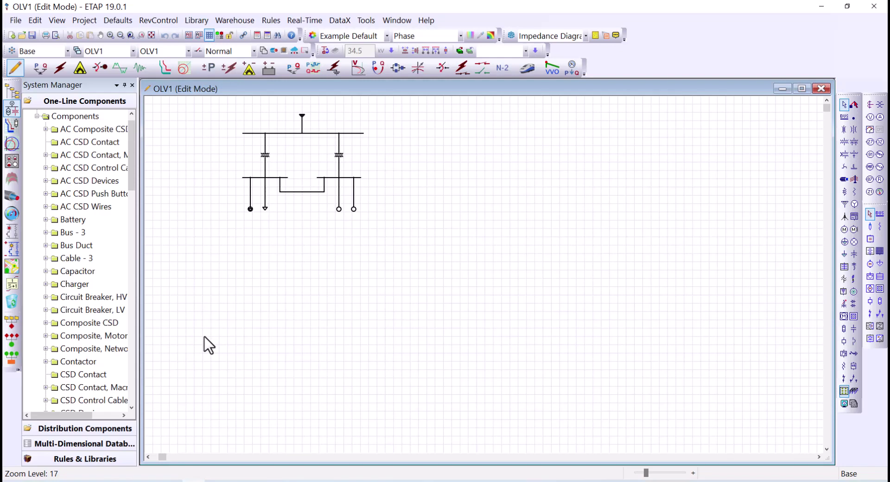
pyautogui.scroll(-1, 205, 337)
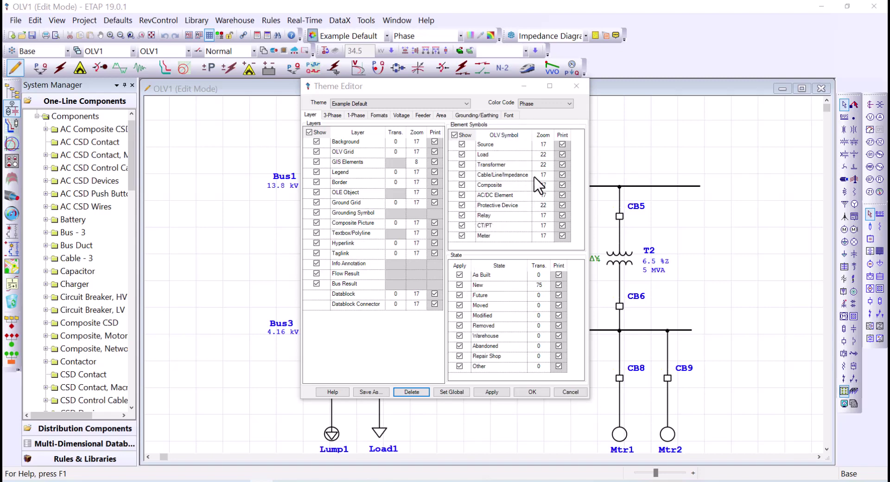
# Hide the Protective Device and Transformer symbols, apply the change, and show both symbol types again.
pyautogui.click(462, 205)
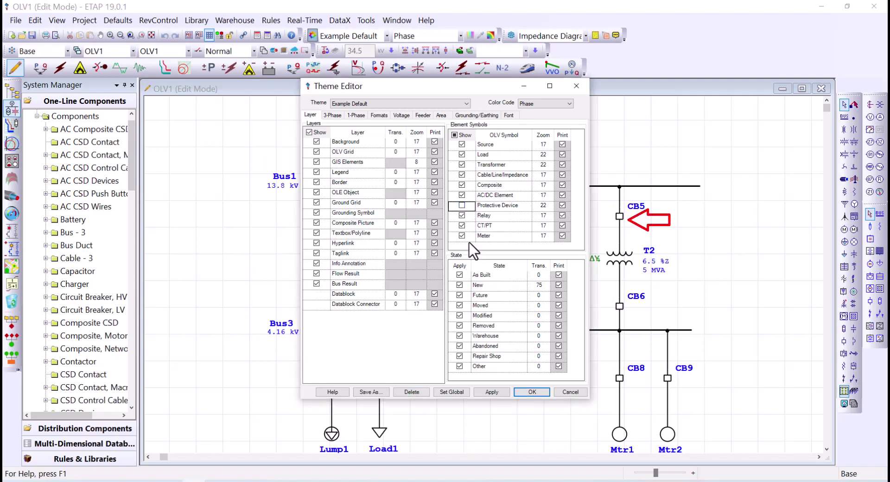
pyautogui.click(462, 165)
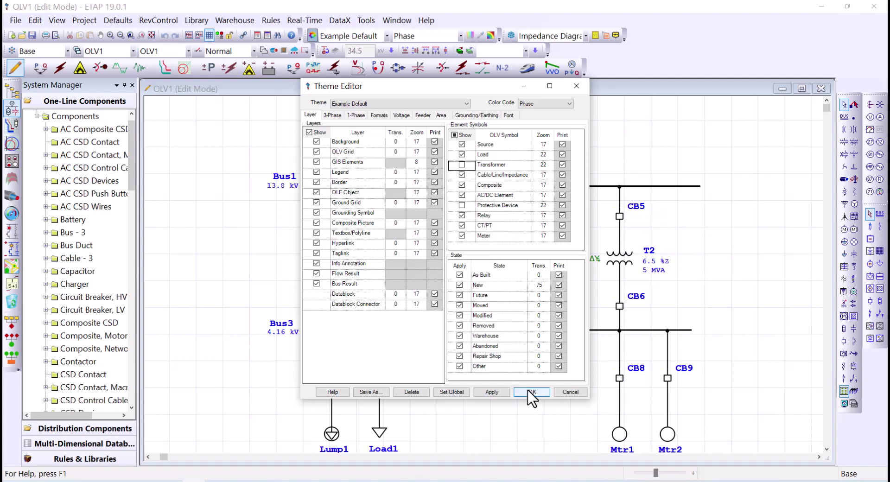
pyautogui.click(494, 392)
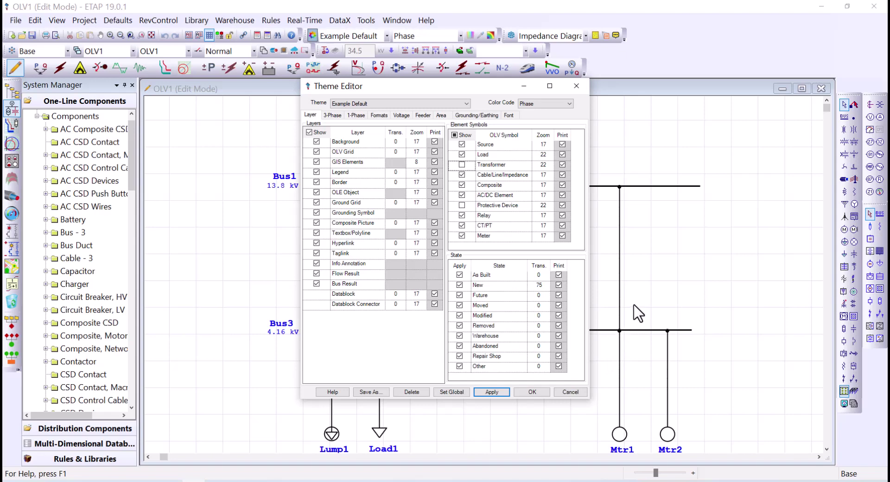
pyautogui.click(462, 205)
pyautogui.click(462, 165)
# Set the zoom threshold of the Load, Transformer and Protective Device symbols to 23 and save the theme.
pyautogui.click(543, 154)
pyautogui.click(540, 170)
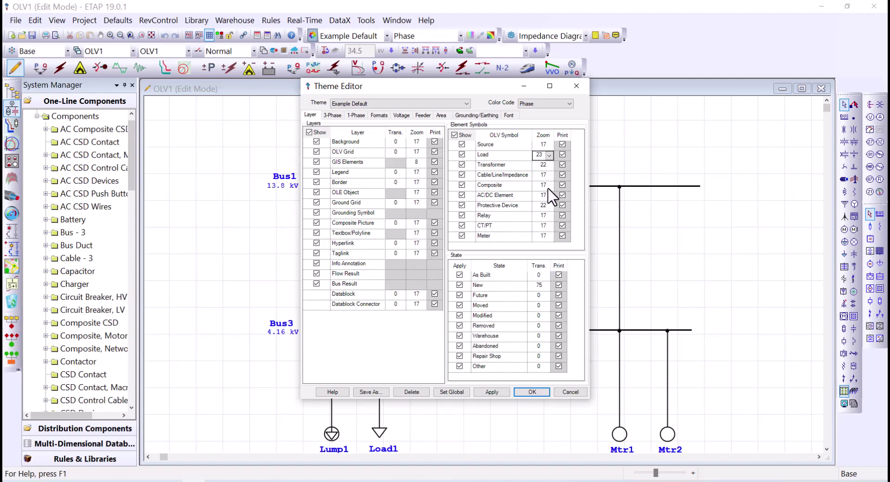
pyautogui.click(547, 165)
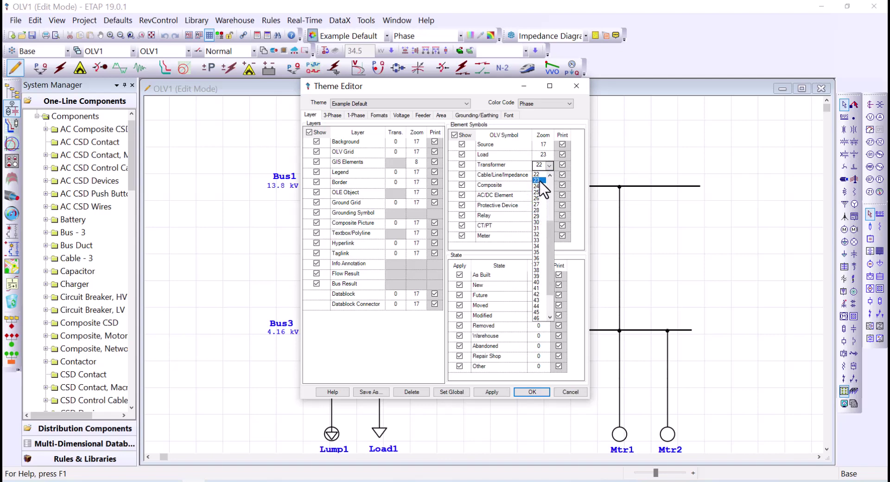
pyautogui.click(540, 180)
pyautogui.click(545, 206)
pyautogui.click(548, 206)
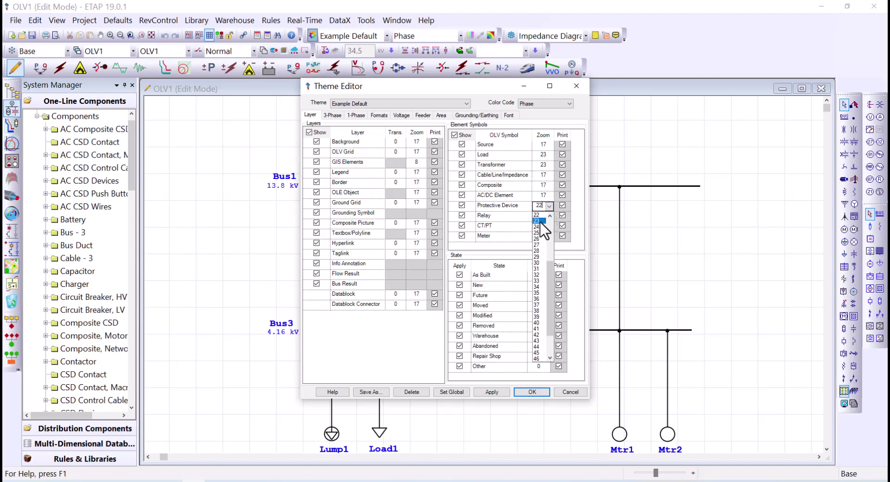
pyautogui.click(540, 221)
pyautogui.click(532, 391)
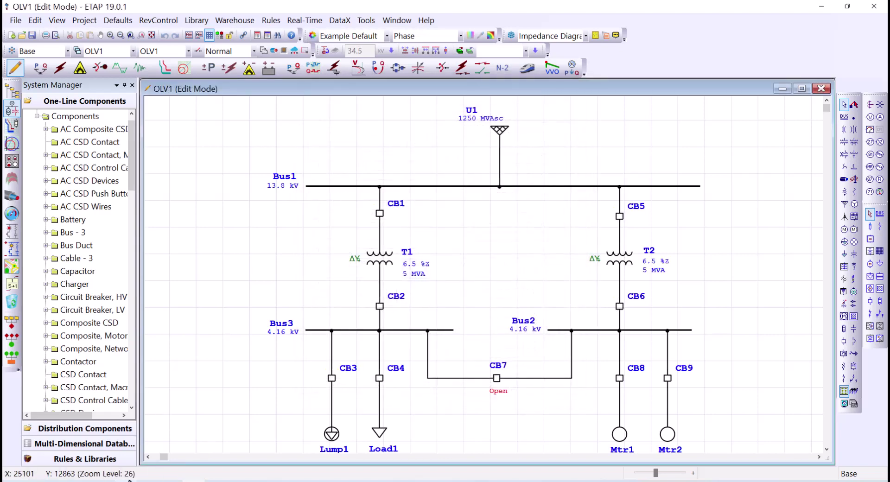
# Check the visibility of load, transformer and protective device symbols at zoom levels around their threshold.
pyautogui.scroll(-2, 214, 333)
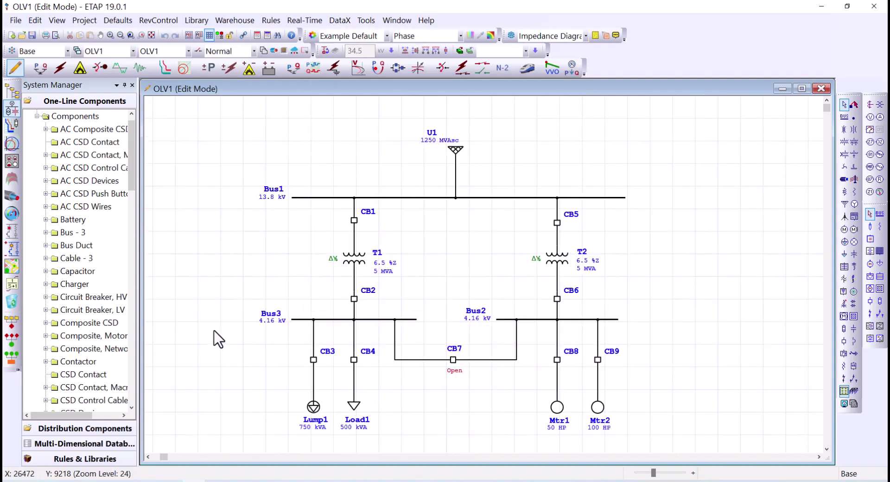
pyautogui.scroll(-1, 214, 331)
pyautogui.scroll(2, 214, 328)
pyautogui.scroll(-2, 218, 333)
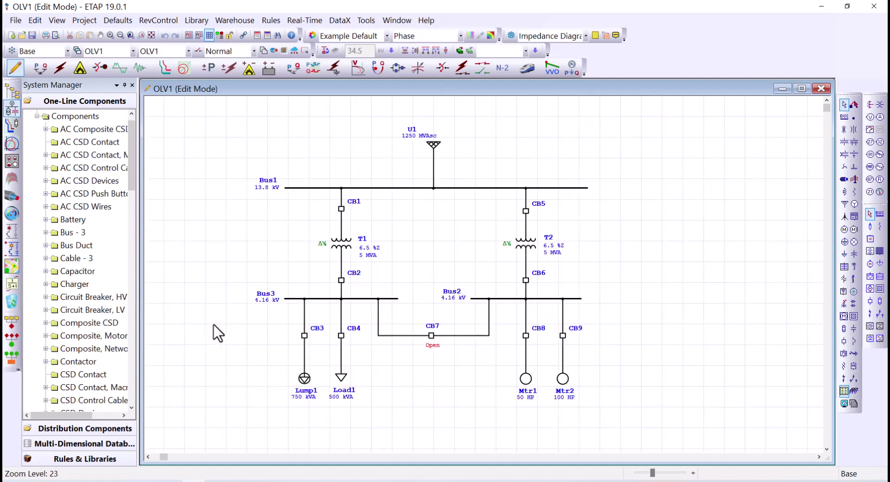
pyautogui.scroll(-1, 213, 324)
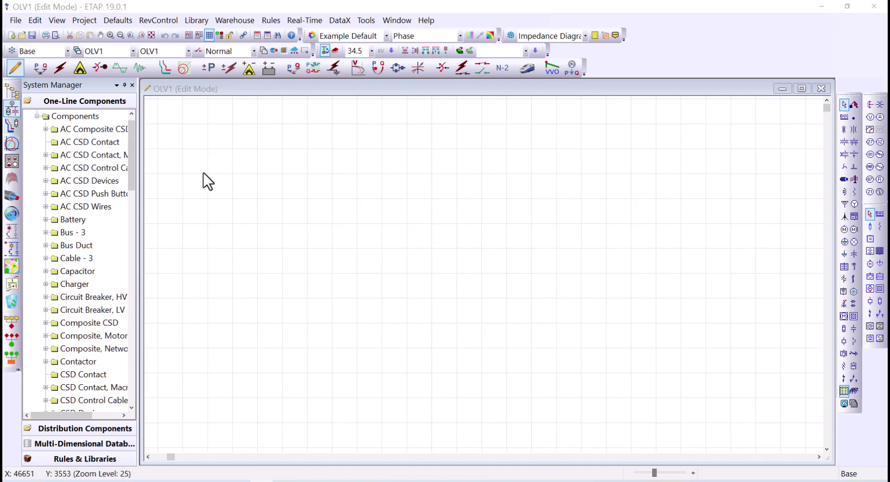
# Open the Auto Build Rulebook Editor and review its Info, Voltage and Spacing settings.
pyautogui.click(214, 183)
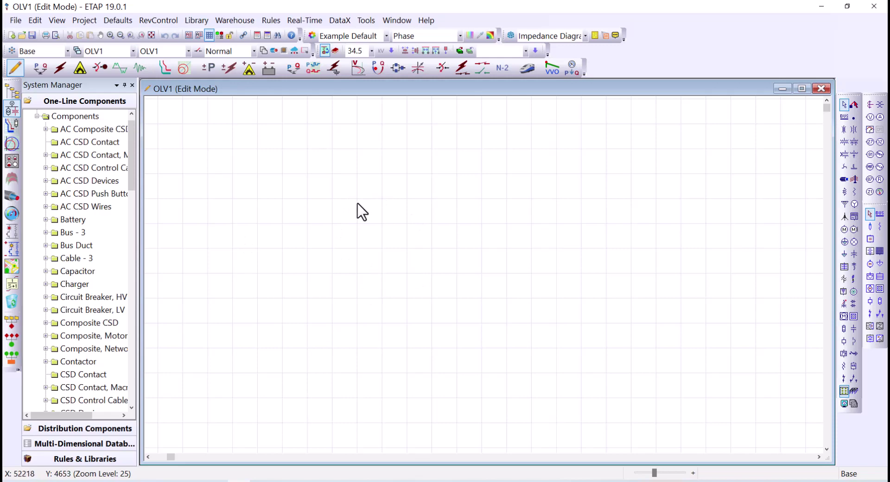
pyautogui.click(324, 52)
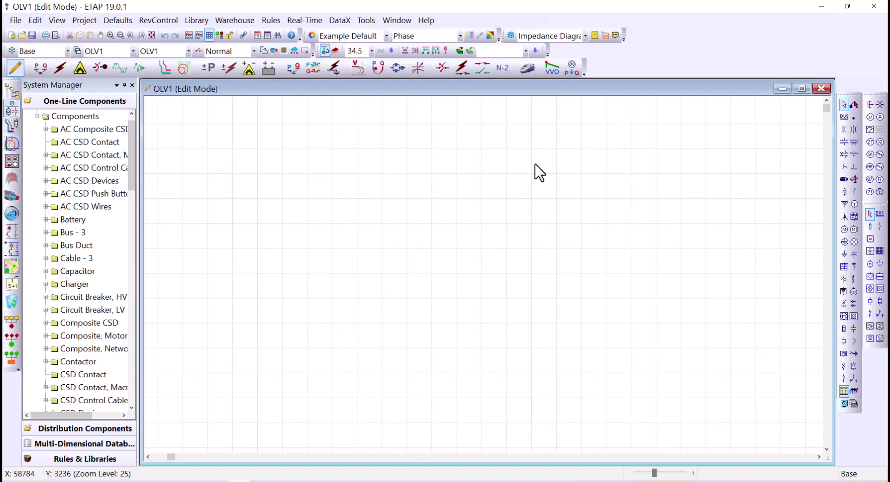
pyautogui.click(334, 50)
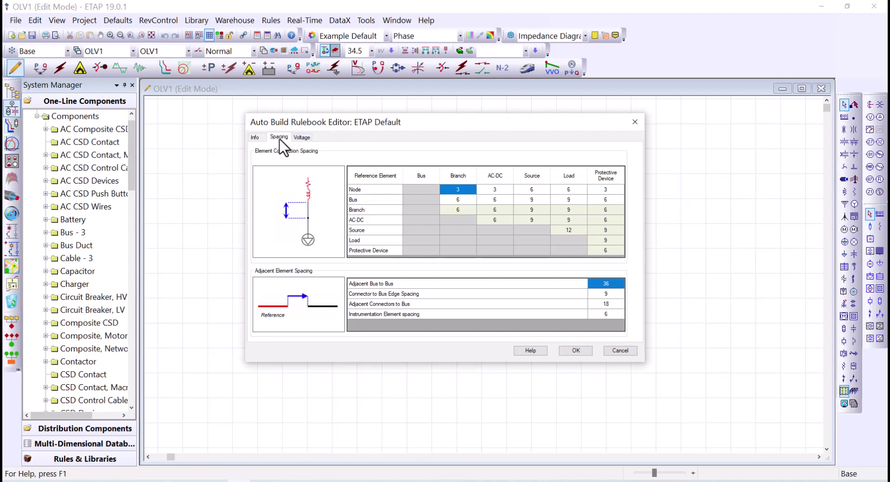
pyautogui.click(256, 137)
pyautogui.click(302, 139)
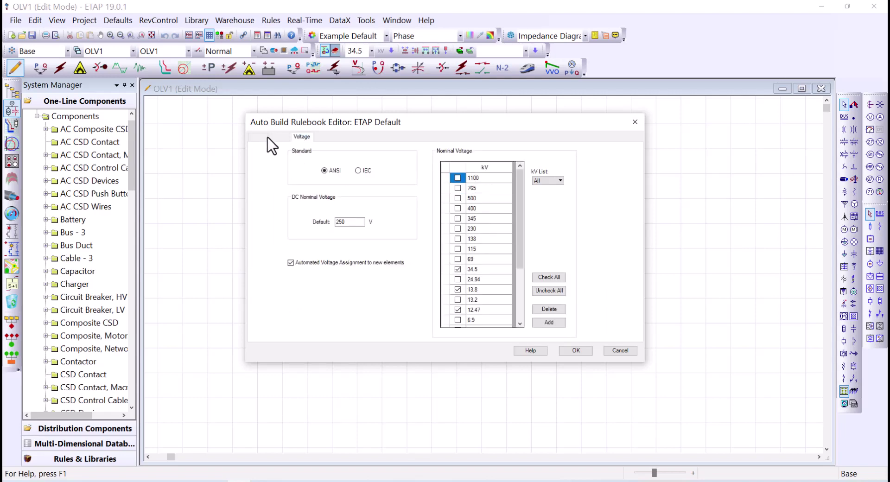
pyautogui.click(276, 138)
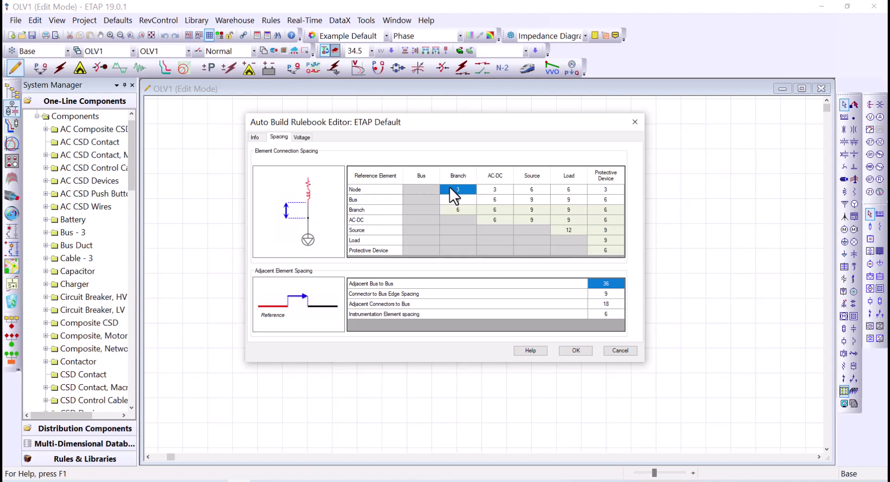
# Examine the element connection spacing between Bus and Source, and close the rulebook without saving.
pyautogui.click(363, 199)
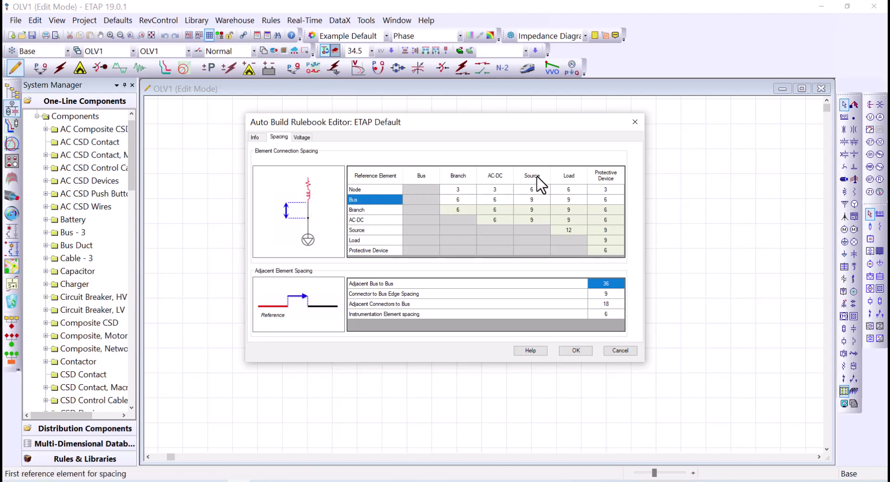
pyautogui.click(531, 199)
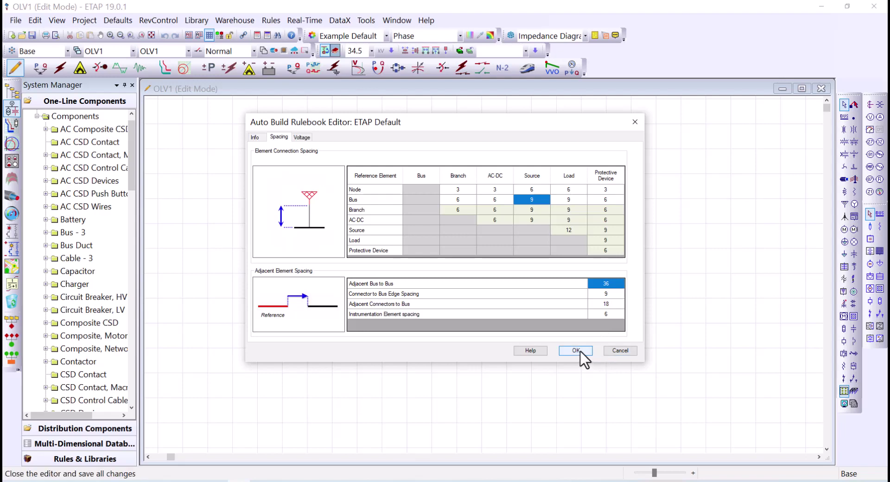
pyautogui.click(612, 352)
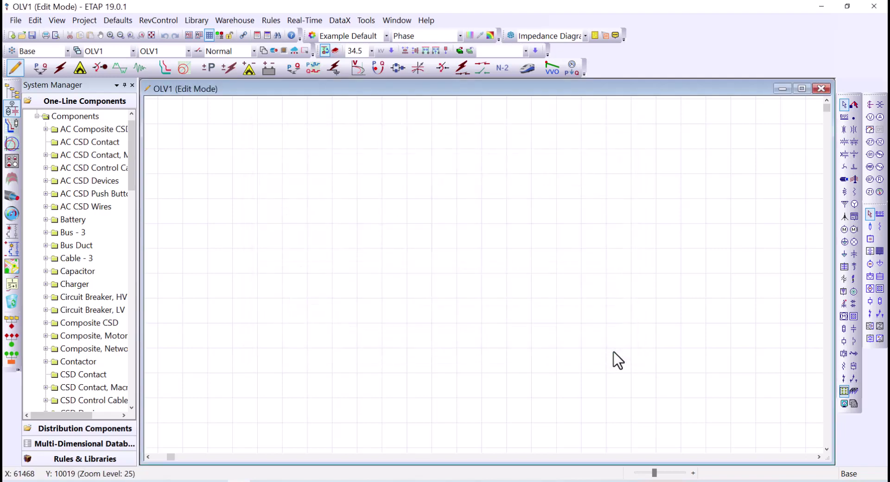
# Check the grid settings on the Theme Editor's 3-Phase page and close the editor without saving.
pyautogui.click(311, 35)
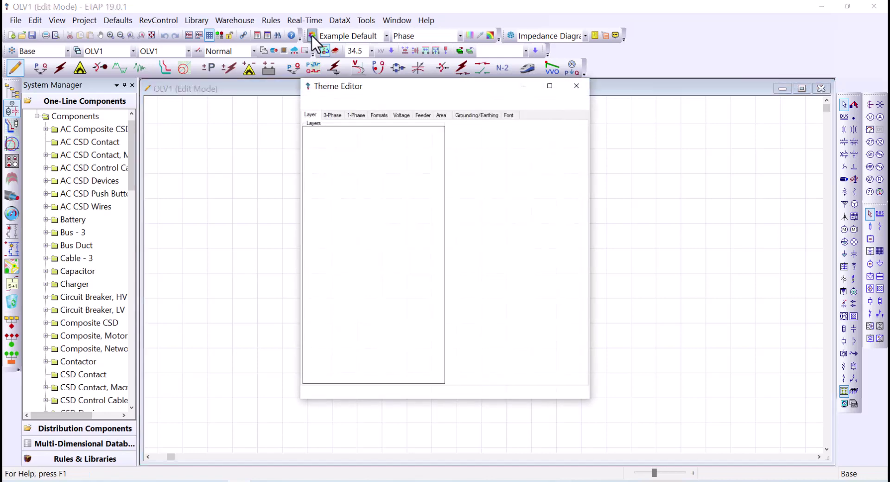
pyautogui.click(332, 115)
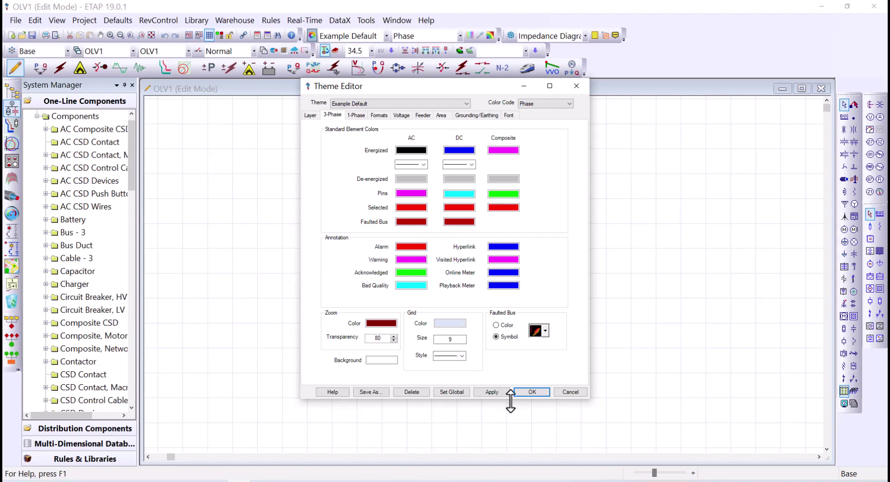
pyautogui.click(570, 392)
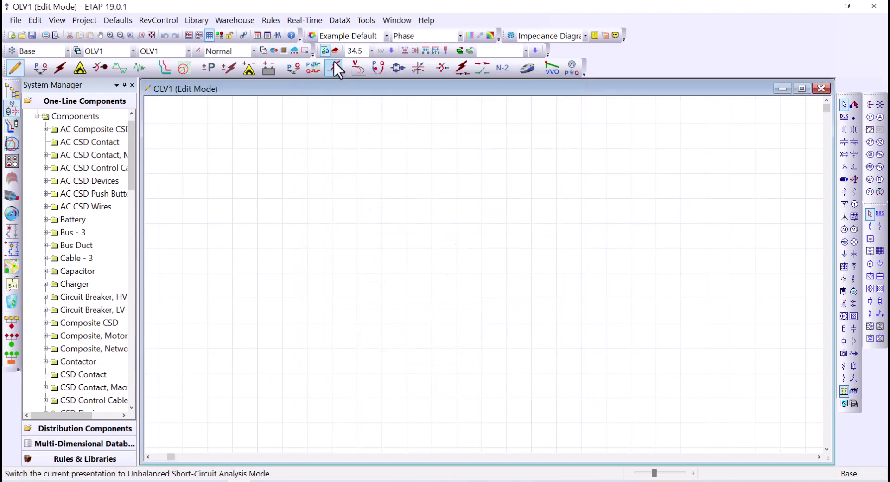
# Reopen the Auto Build Rulebook, look up the Bus-to-Source spacing again, and close it.
pyautogui.click(333, 51)
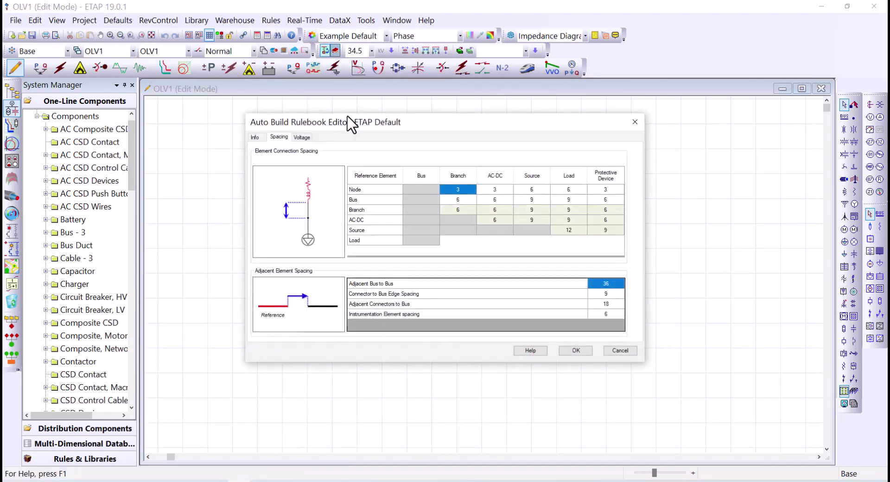
pyautogui.click(363, 200)
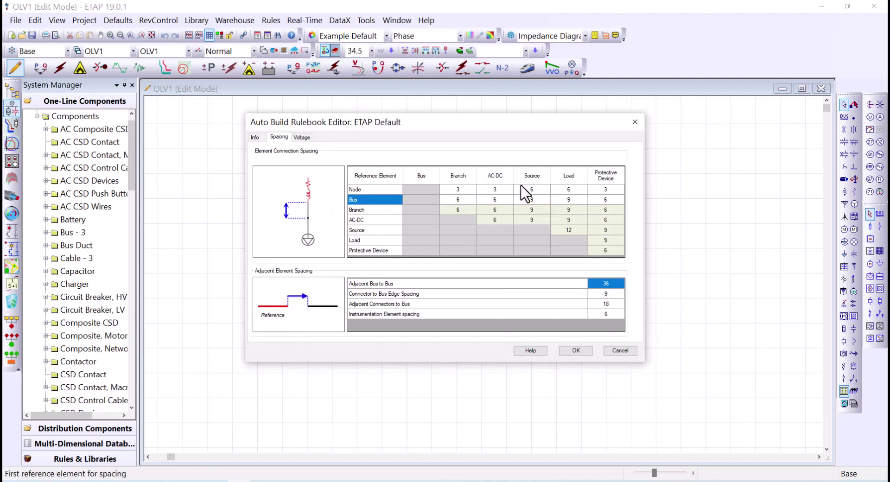
pyautogui.click(532, 199)
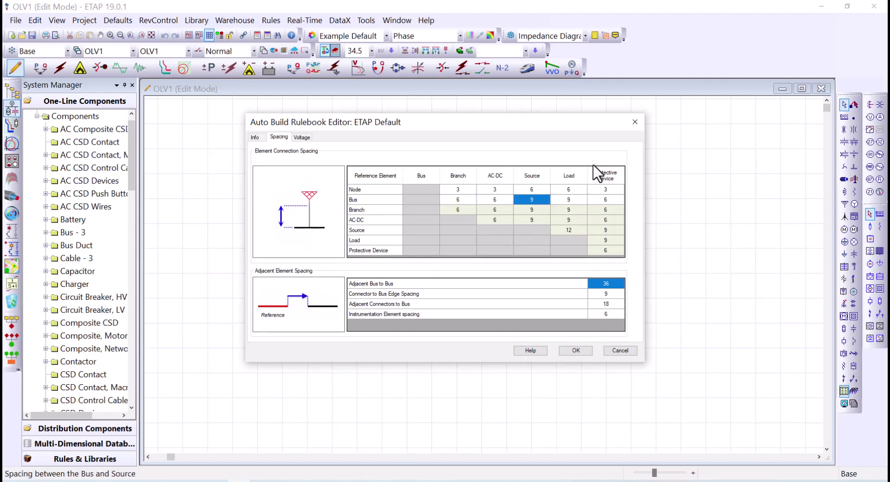
pyautogui.click(635, 122)
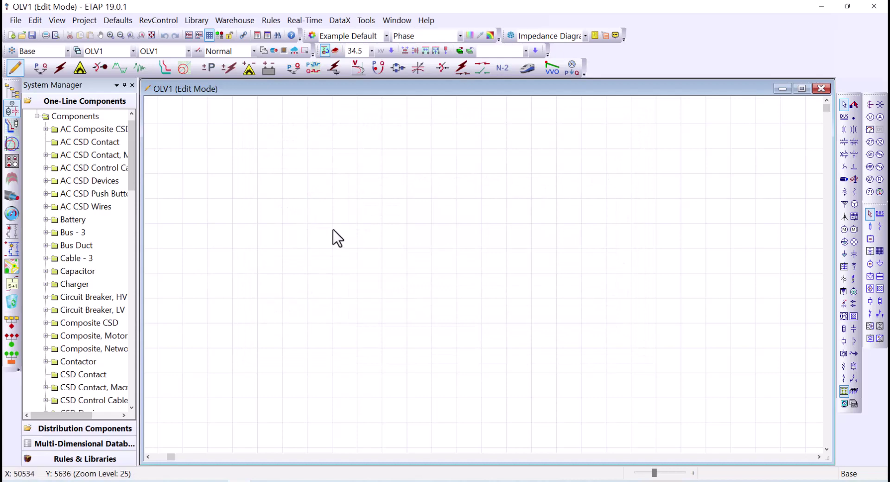
# Place a power grid source in the upper middle of the empty diagram area and add a bus directly below it.
pyautogui.click(844, 204)
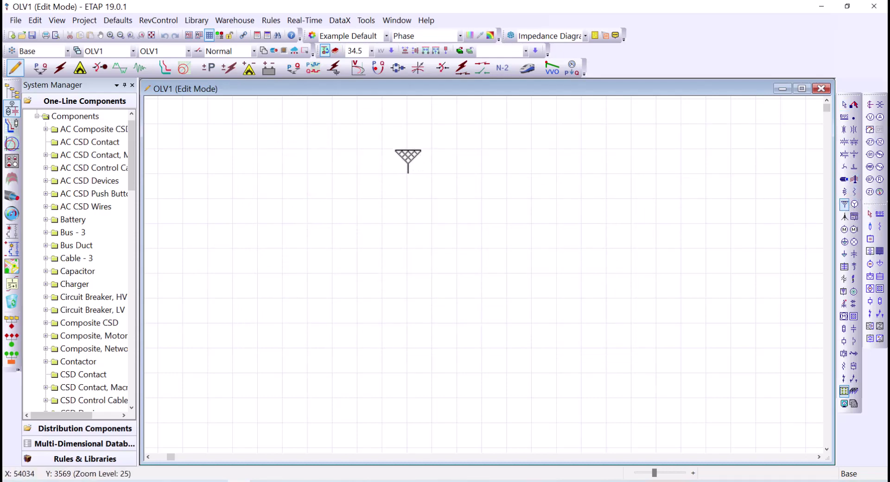
pyautogui.click(407, 160)
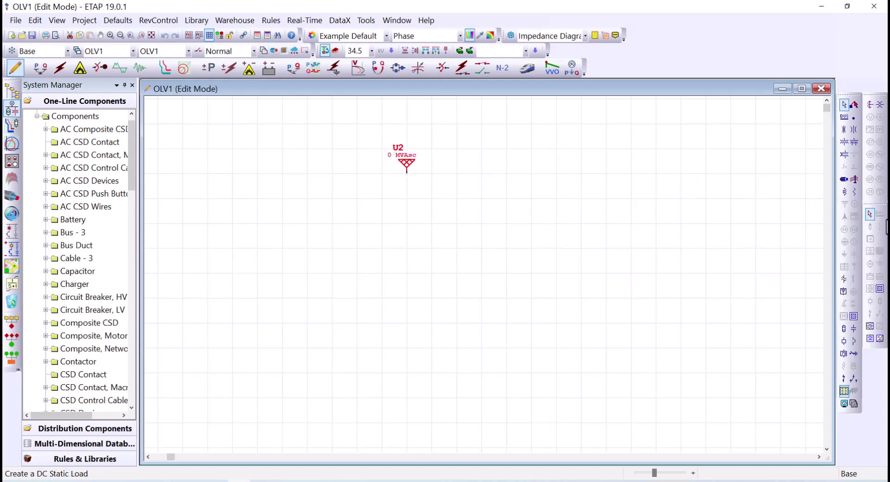
pyautogui.click(844, 117)
pyautogui.click(408, 197)
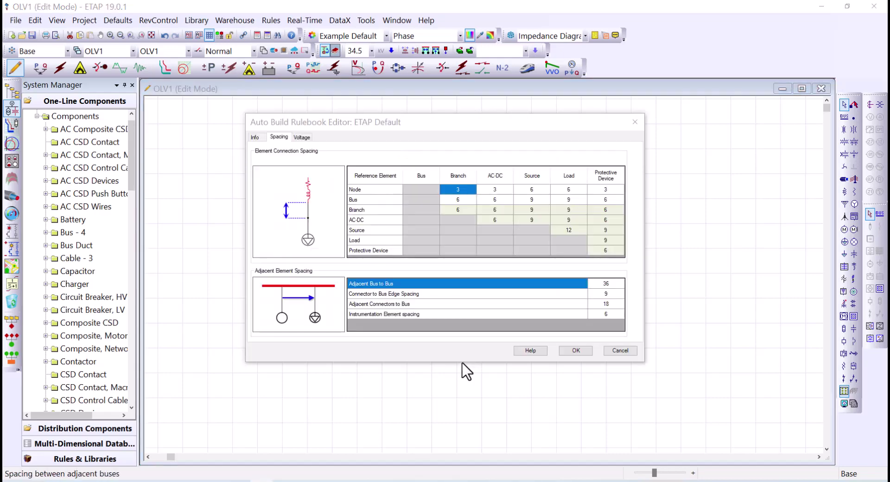
# Examine the rulebook's adjacent element spacing for Adjacent Bus to Bus, Connector to Bus Edge and Adjacent Connectors to Bus, and close the editor.
pyautogui.click(615, 284)
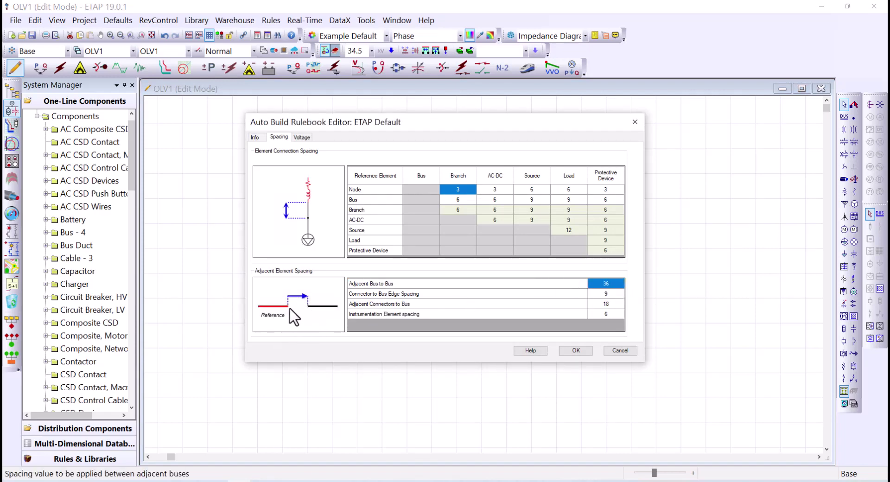
pyautogui.click(605, 294)
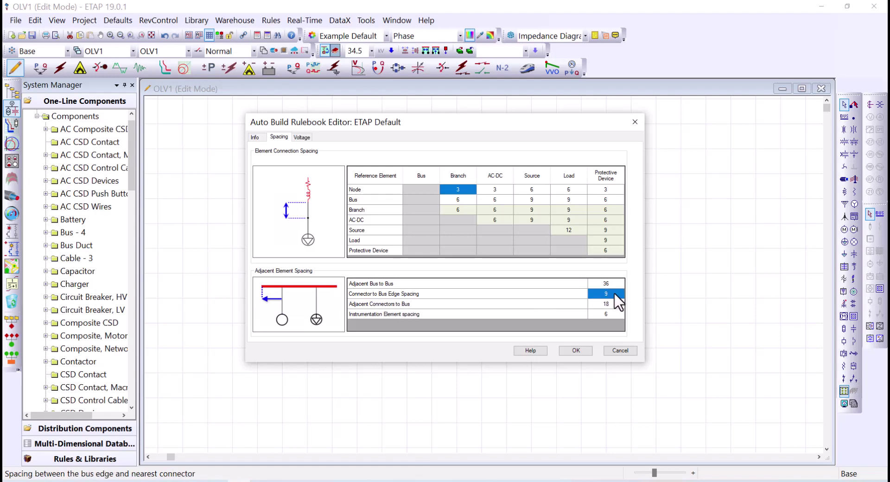
pyautogui.click(607, 304)
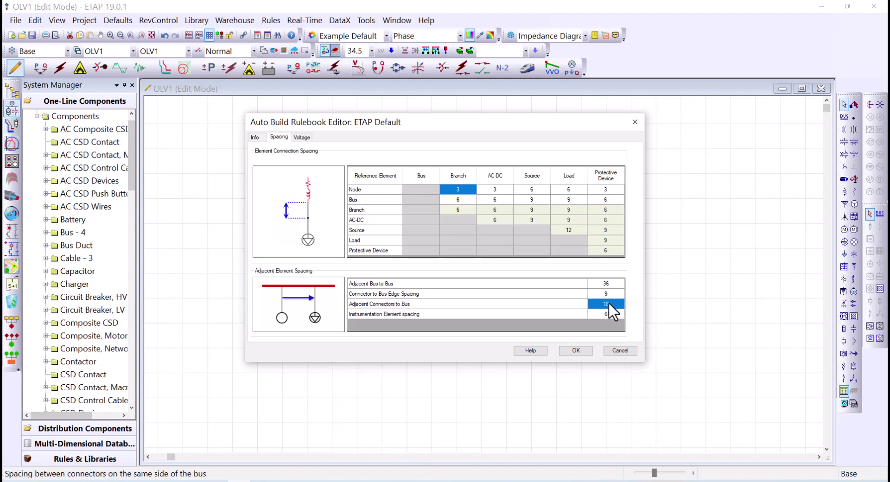
pyautogui.click(576, 350)
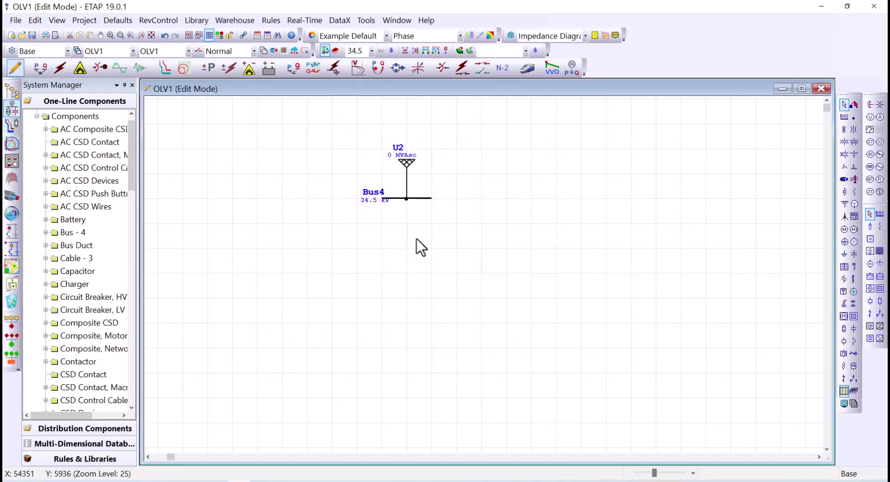
# Build a chain below the 34.5 kV bus with a circuit breaker, a 2-winding transformer, a second circuit breaker and a bus.
pyautogui.click(423, 199)
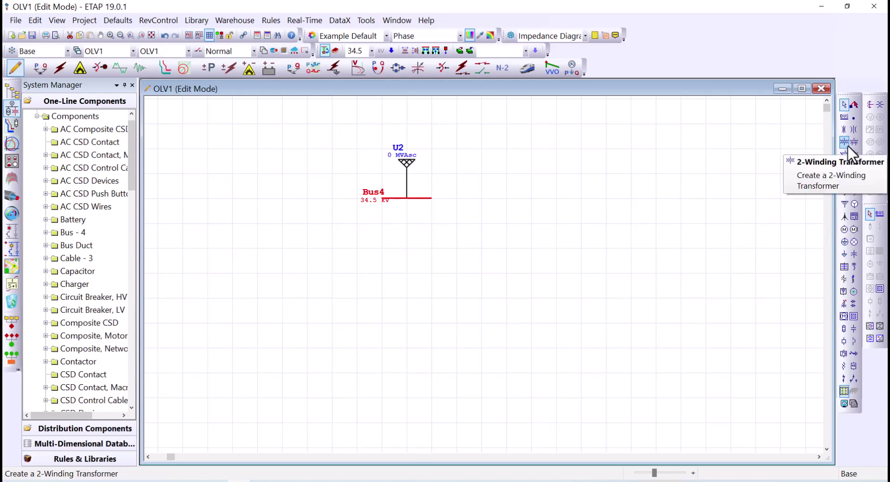
pyautogui.click(844, 354)
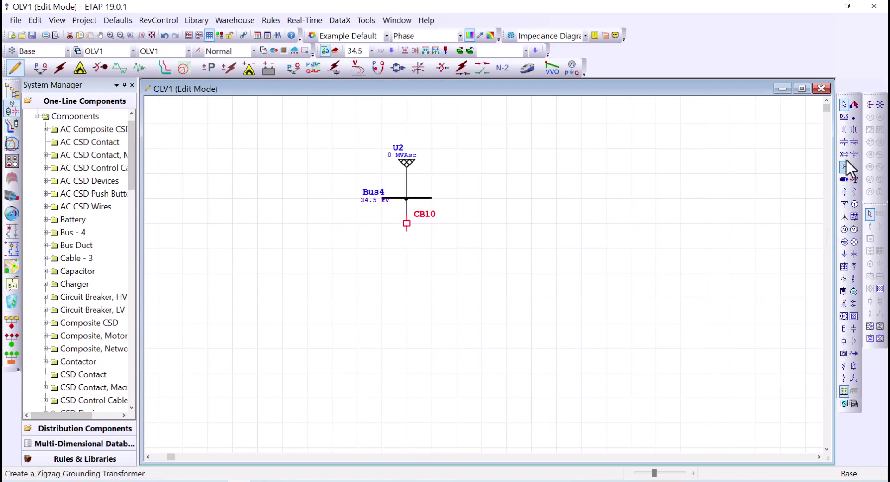
pyautogui.click(843, 142)
pyautogui.click(844, 353)
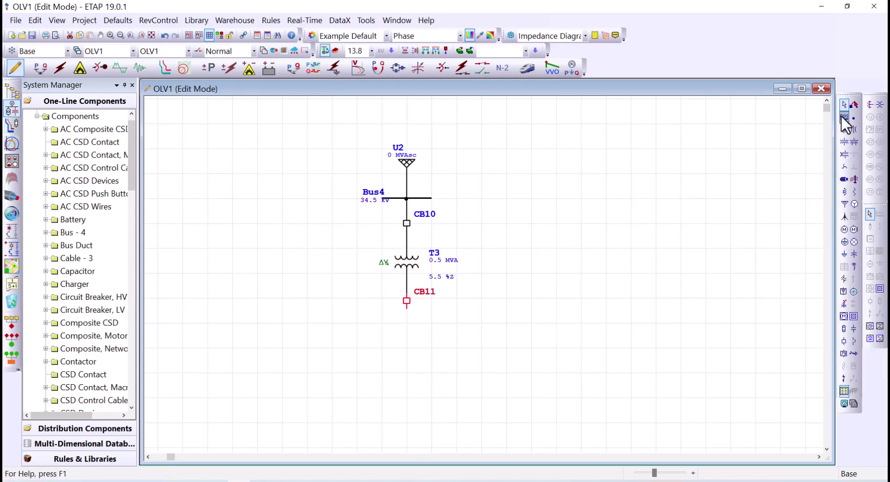
pyautogui.click(844, 117)
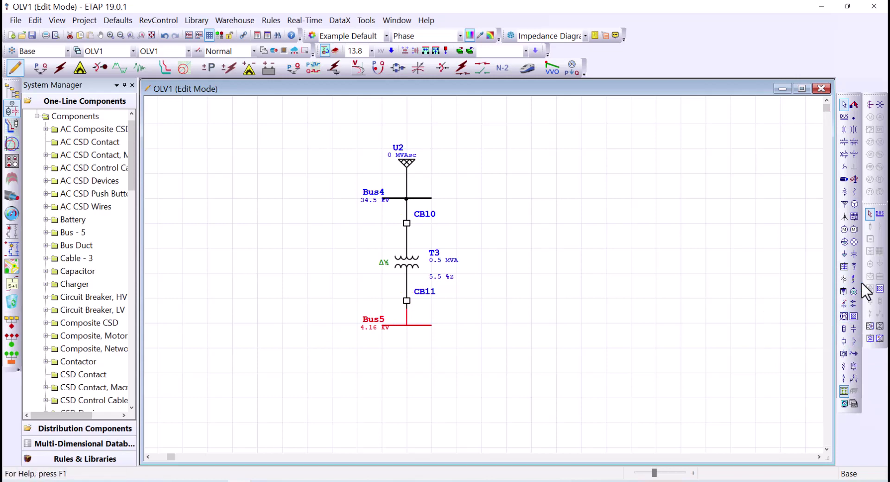
# Connect four induction machines side by side to the lower bus, and select the power grid source at the head of the diagram.
pyautogui.click(843, 229)
pyautogui.click(844, 229)
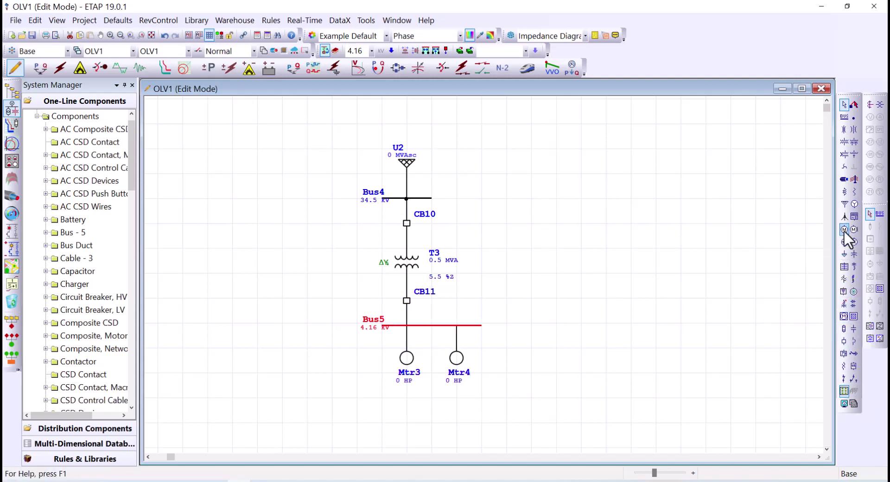
pyautogui.click(844, 229)
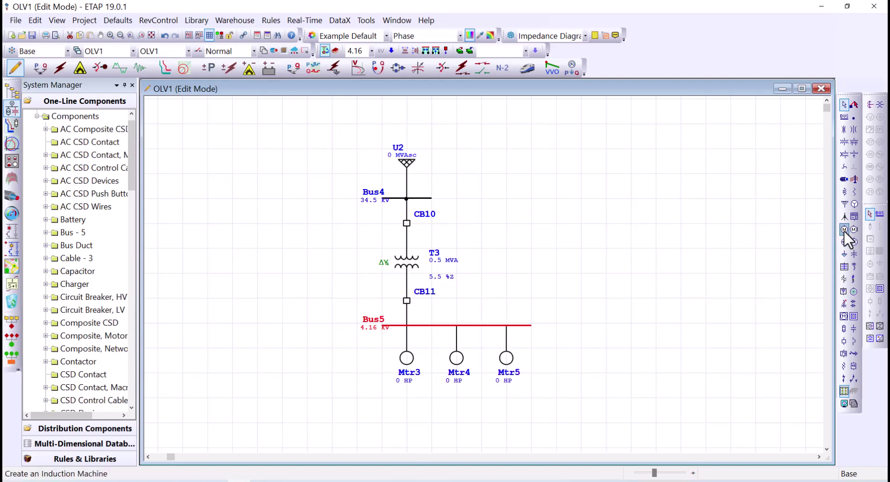
pyautogui.click(844, 229)
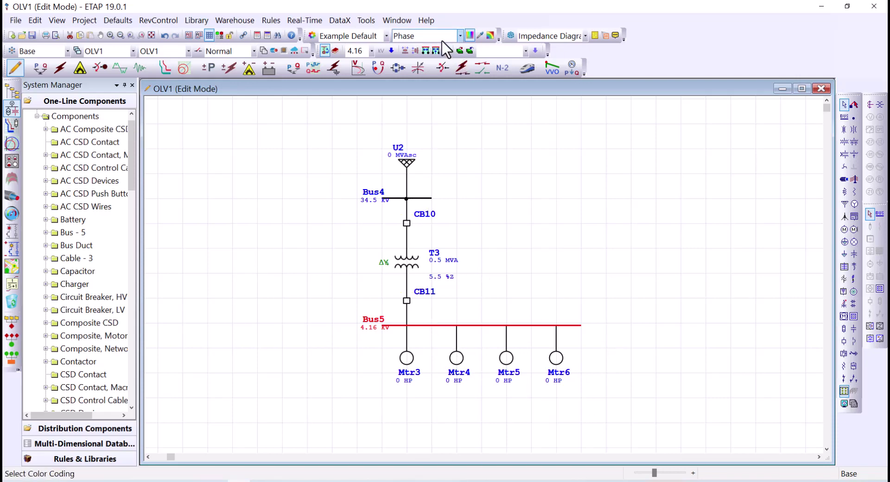
pyautogui.click(406, 162)
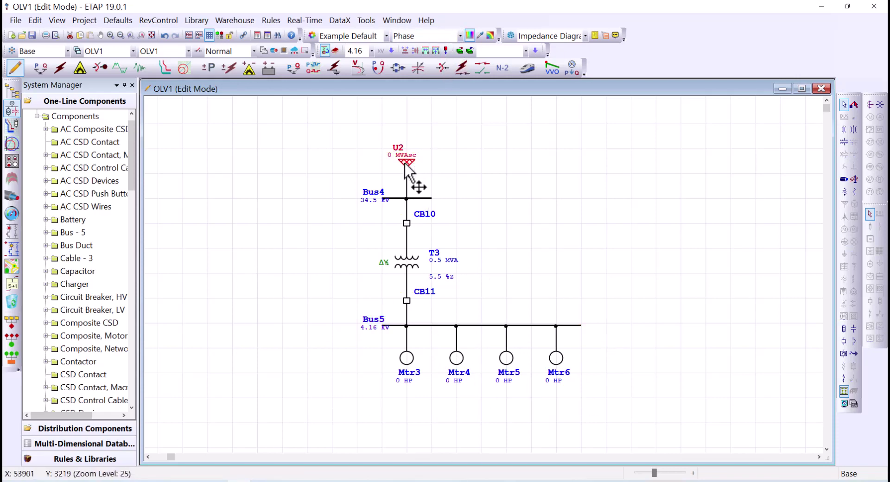
pyautogui.click(442, 51)
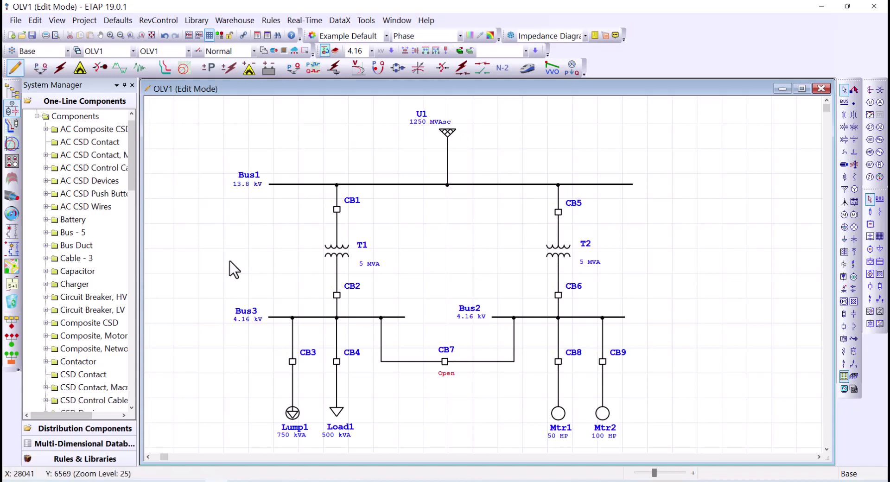
# Check the AC annotation settings in the edit mode Display Options and close them without changes.
pyautogui.click(844, 389)
pyautogui.click(844, 389)
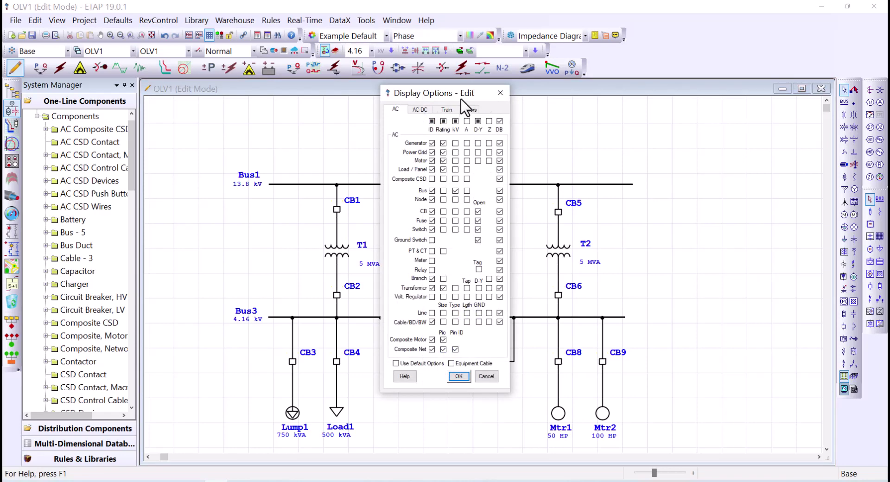
pyautogui.click(500, 94)
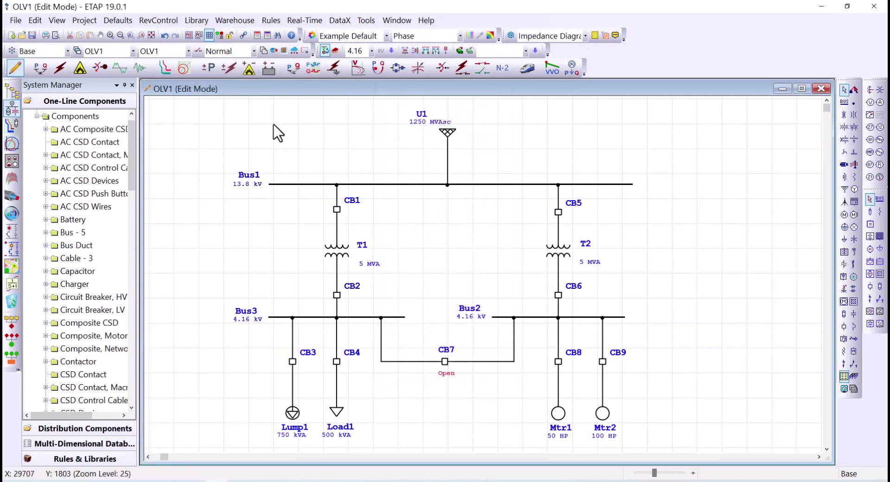
# Compare the diagram's annotations in Edit, Load Flow and Short-Circuit Analysis modes, and return to Edit Mode.
pyautogui.click(36, 68)
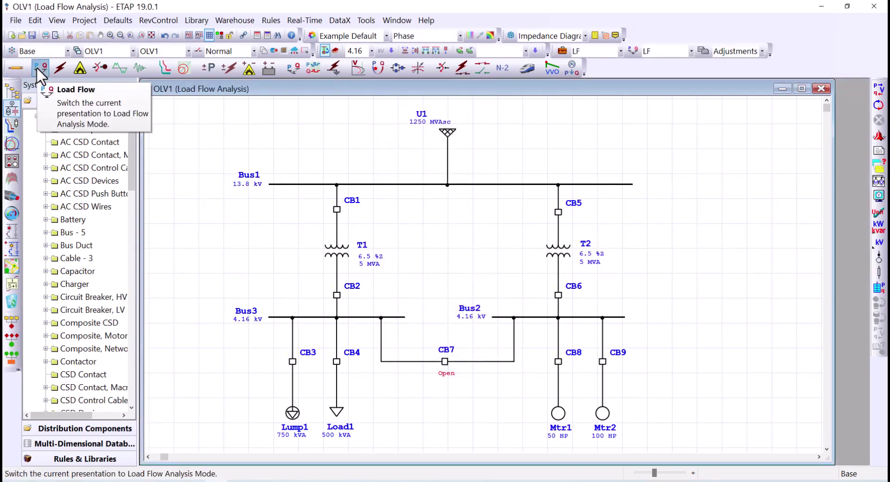
pyautogui.click(15, 66)
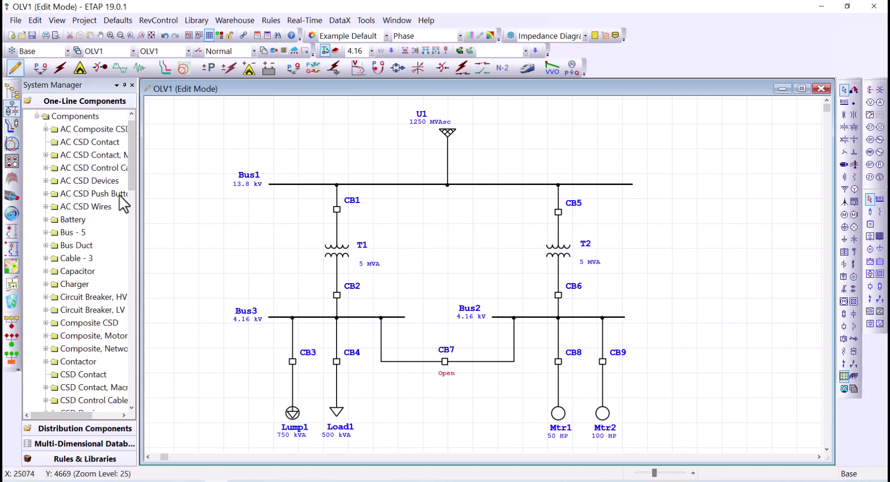
pyautogui.click(37, 68)
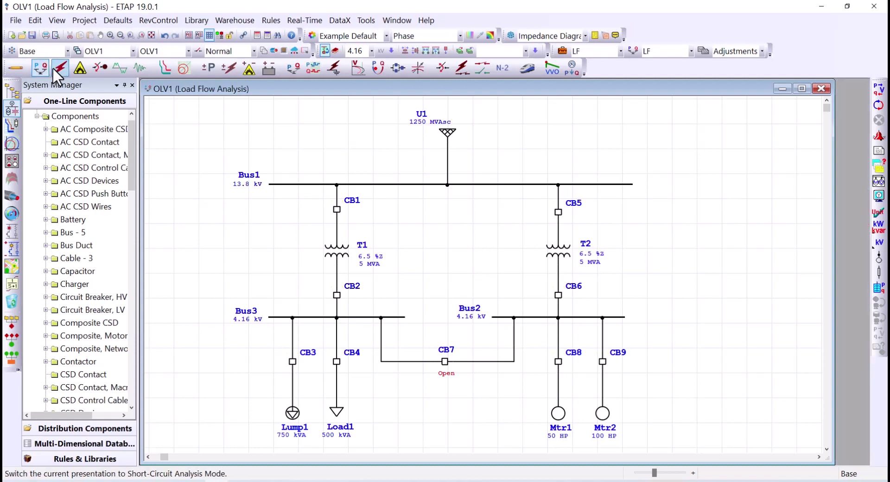
pyautogui.click(58, 67)
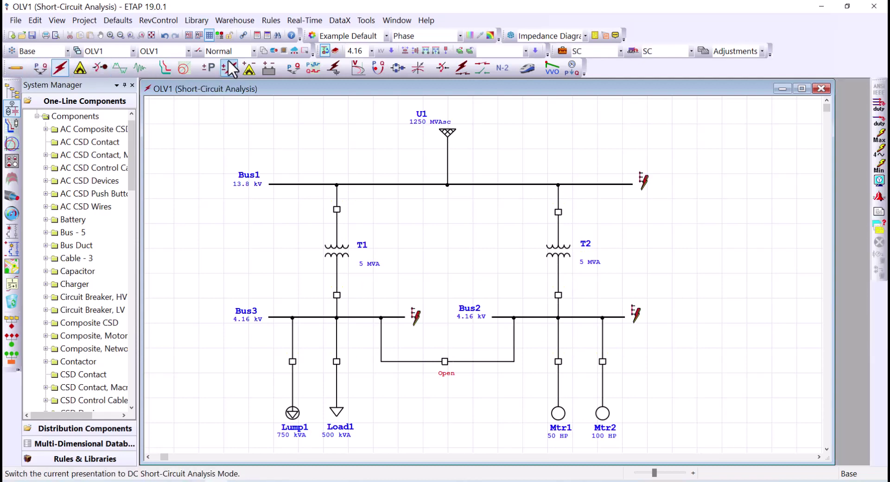
pyautogui.click(15, 67)
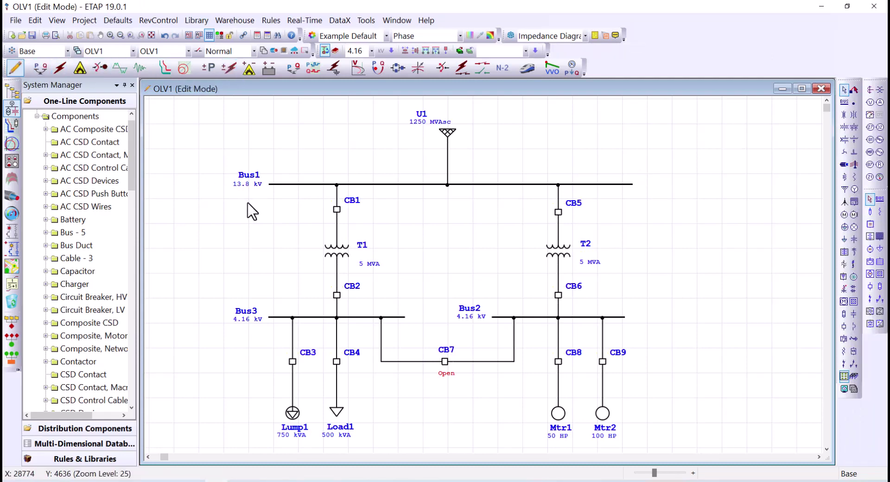
# Show equipment cables on the edit mode diagram through Display Options, and open the Cable/Vd page of motor Mtr1.
pyautogui.click(844, 389)
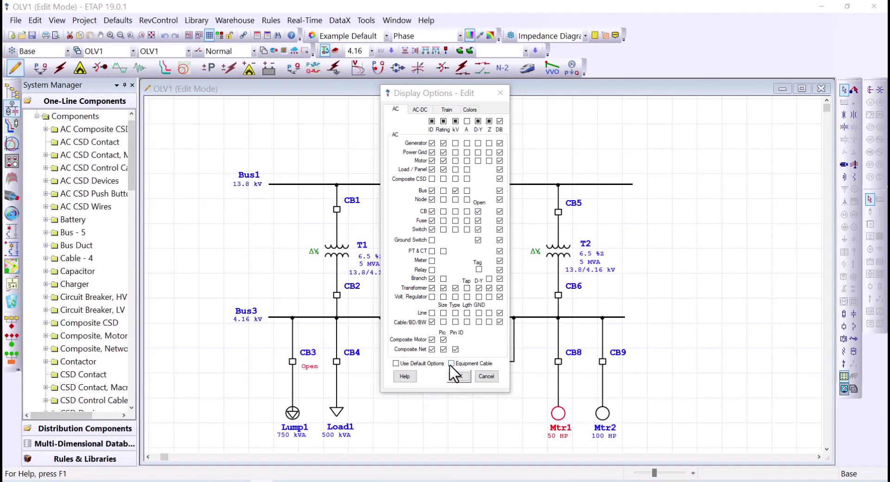
pyautogui.click(450, 364)
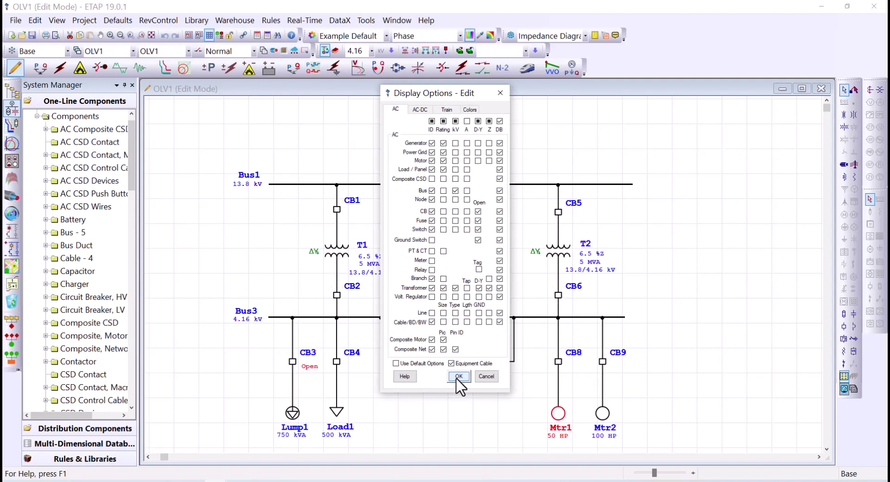
pyautogui.click(458, 376)
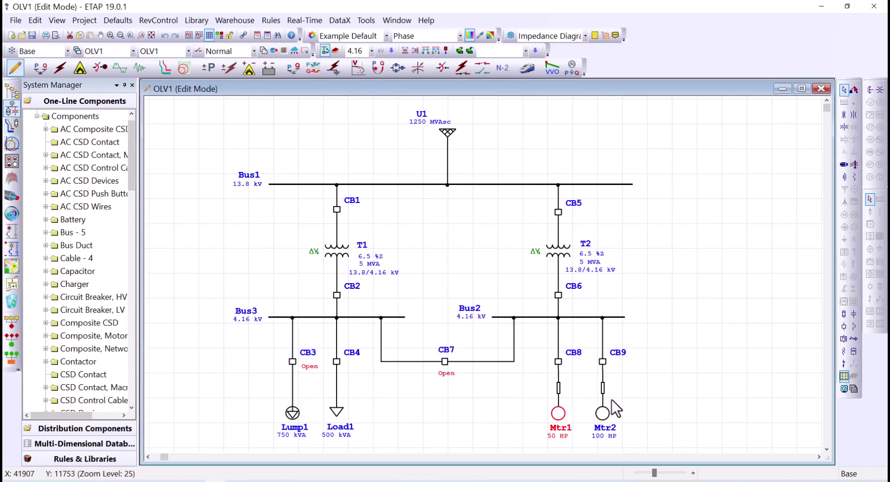
pyautogui.doubleClick(559, 417)
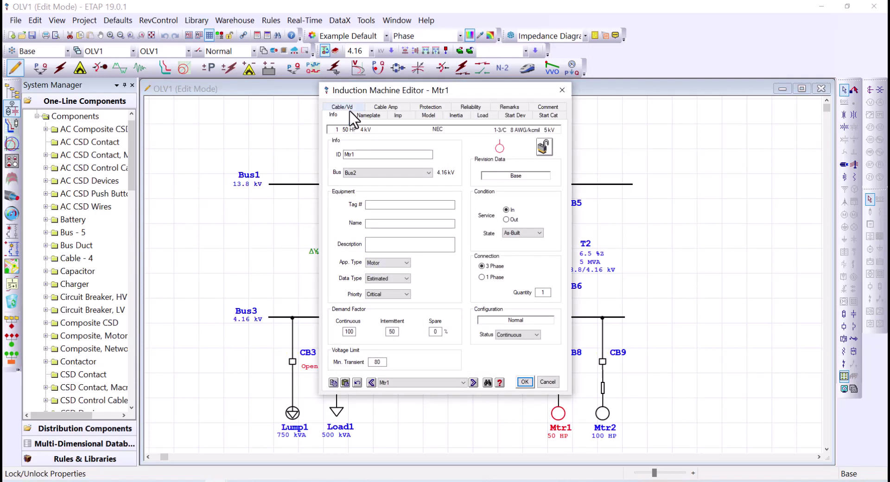
pyautogui.click(348, 108)
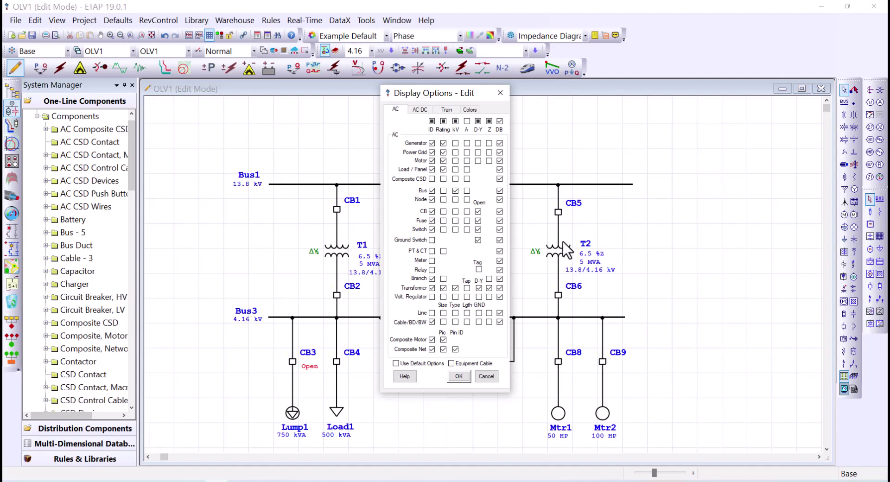
# Review the Font page of the Example Default theme from the Display Options color settings, and close both dialogs.
pyautogui.click(469, 110)
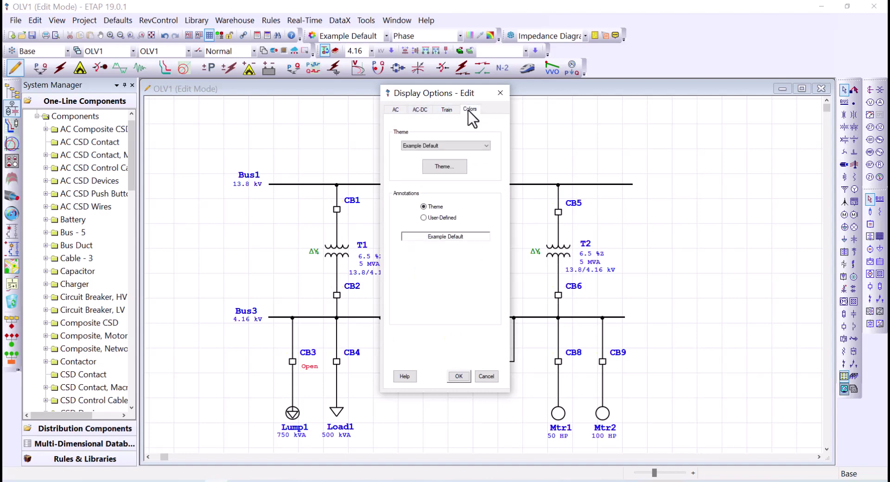
pyautogui.click(443, 166)
pyautogui.click(508, 116)
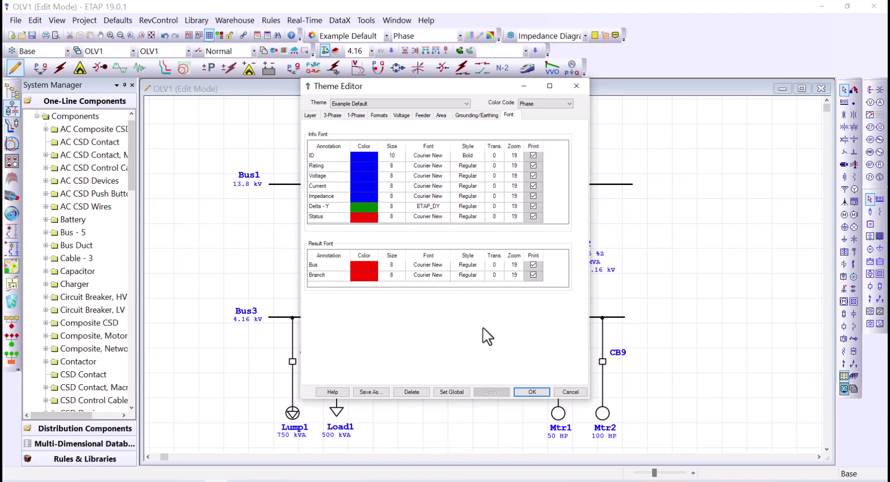
pyautogui.click(532, 392)
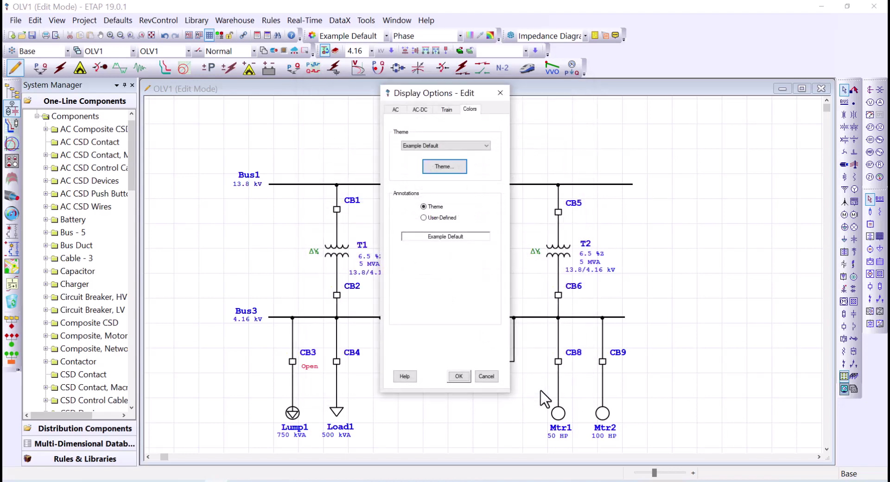
pyautogui.click(456, 374)
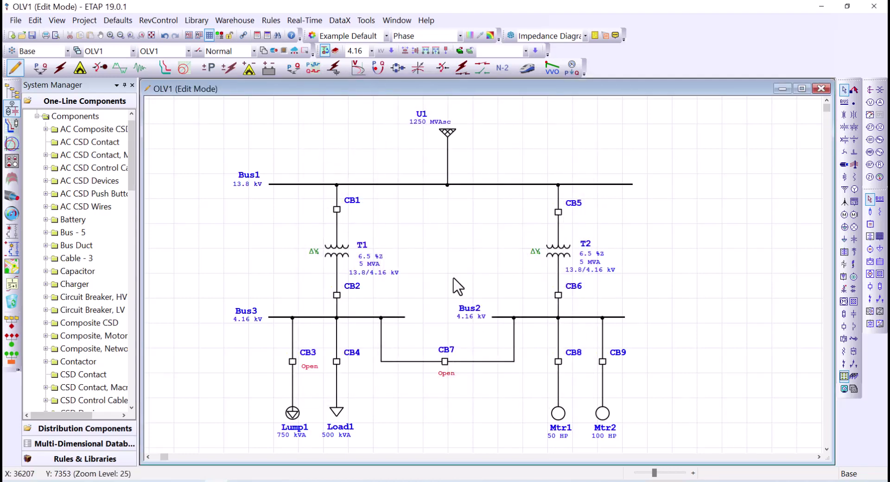
# Switch the diagram to Load Flow Analysis mode, review the Results page of its Display Options, and accept them.
pyautogui.click(40, 67)
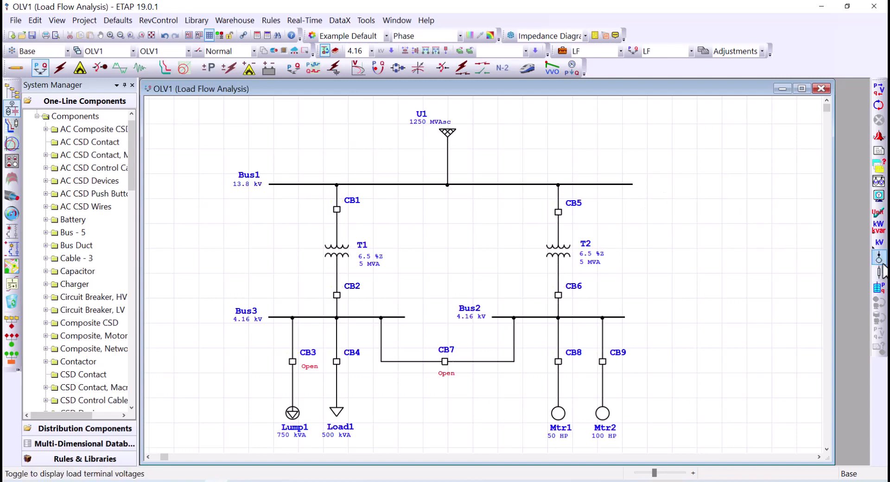
pyautogui.click(879, 195)
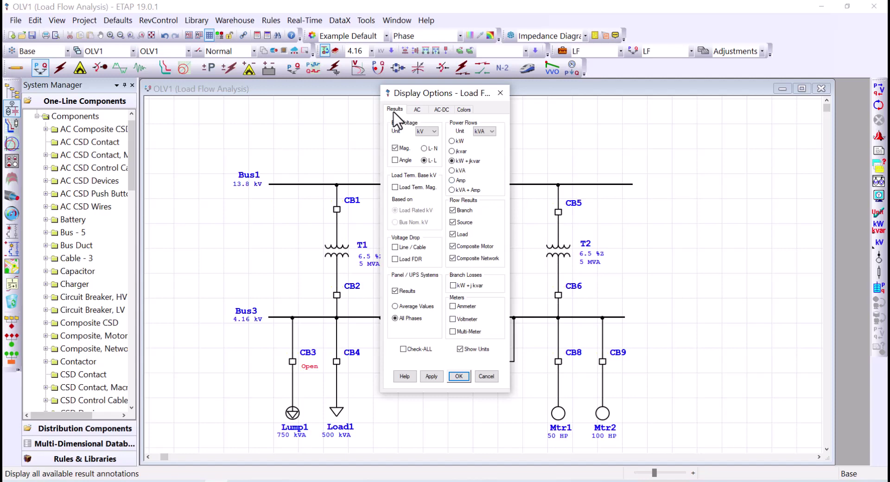
pyautogui.click(458, 376)
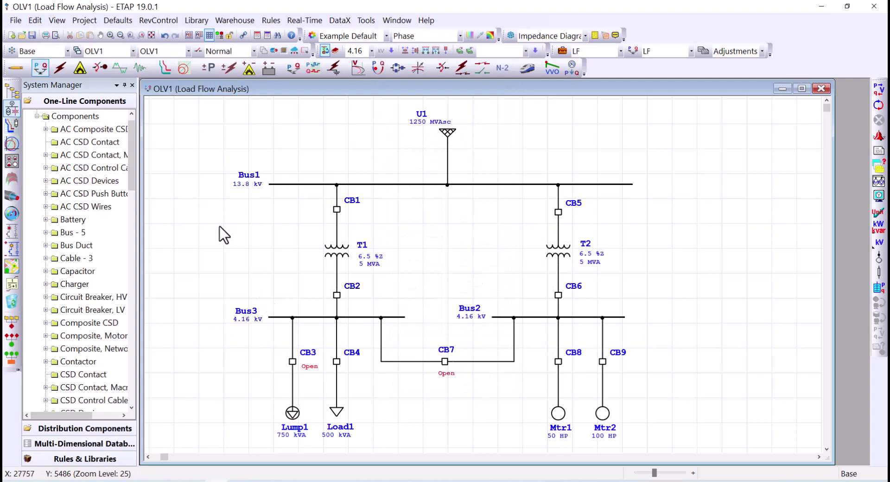